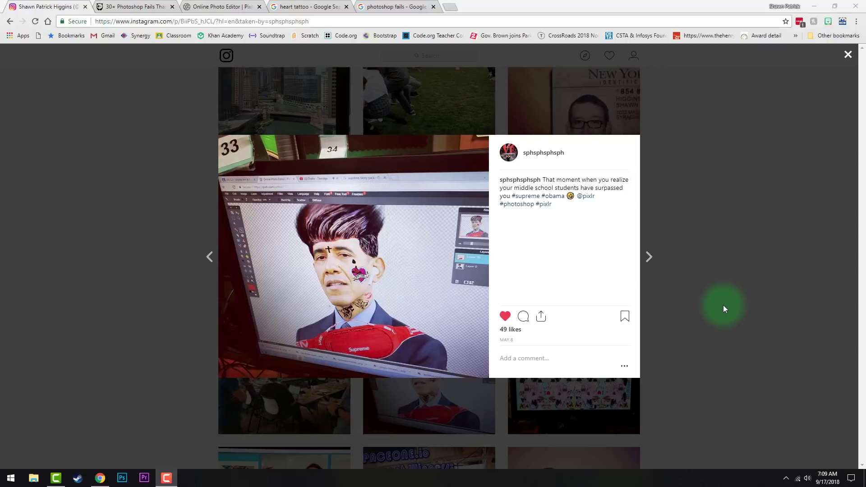
Switch from the Instagram post to the Bored Panda '30+ Photoshop Fails' article.
click(132, 6)
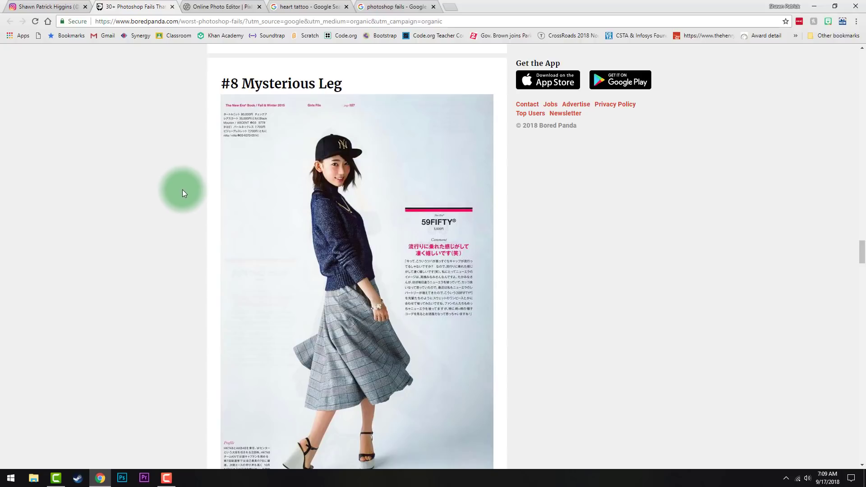
Browse fails #6 to #8 on Bored Panda, then return to the Pixlr wig project.
scroll(183, 191, down, 10)
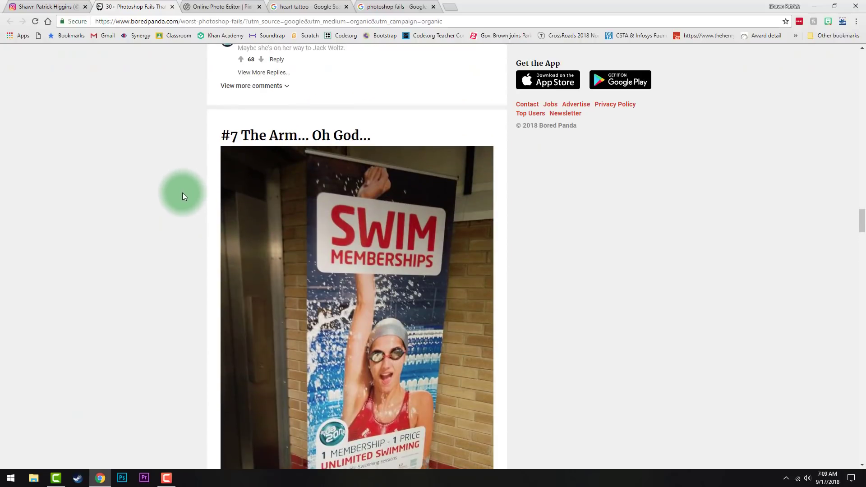
scroll(182, 193, up, 10)
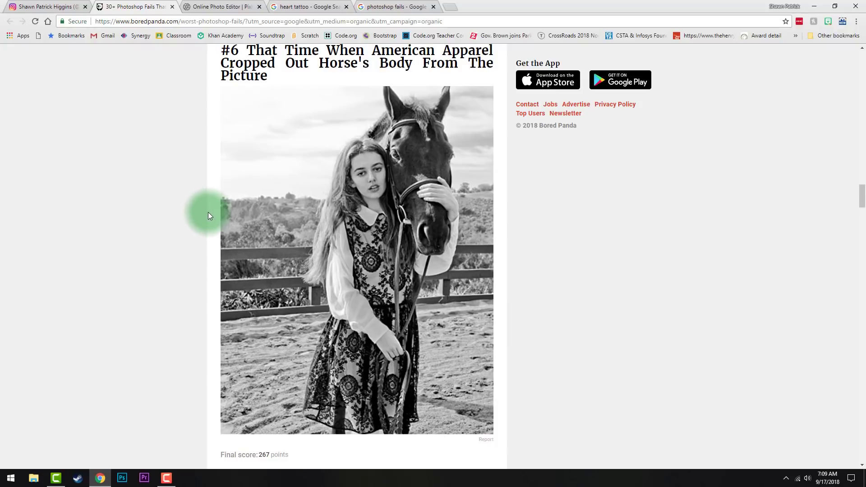
scroll(359, 198, down, 5)
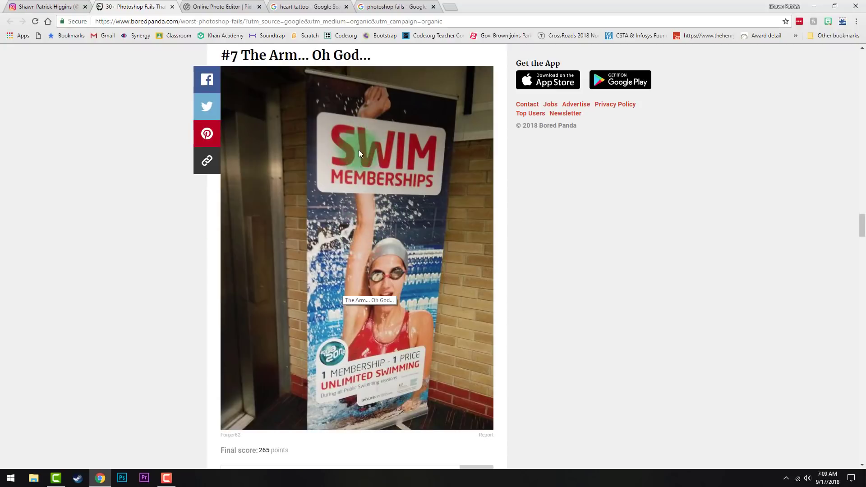
scroll(384, 180, down, 12)
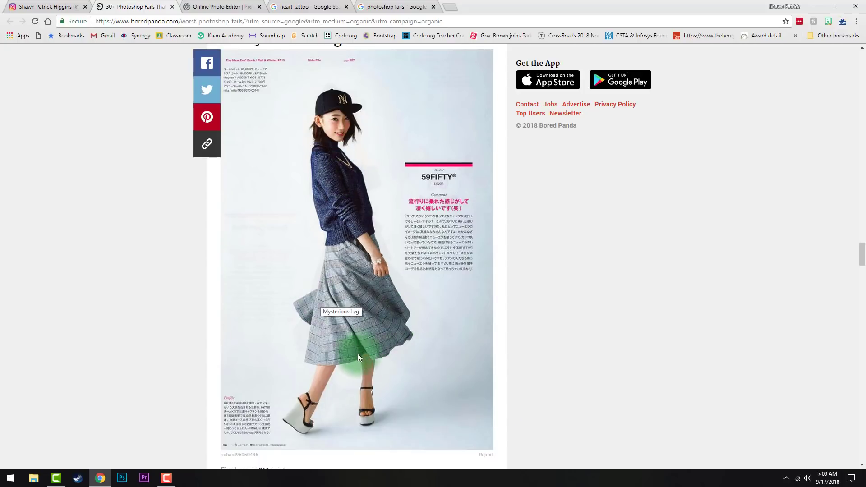
click(221, 7)
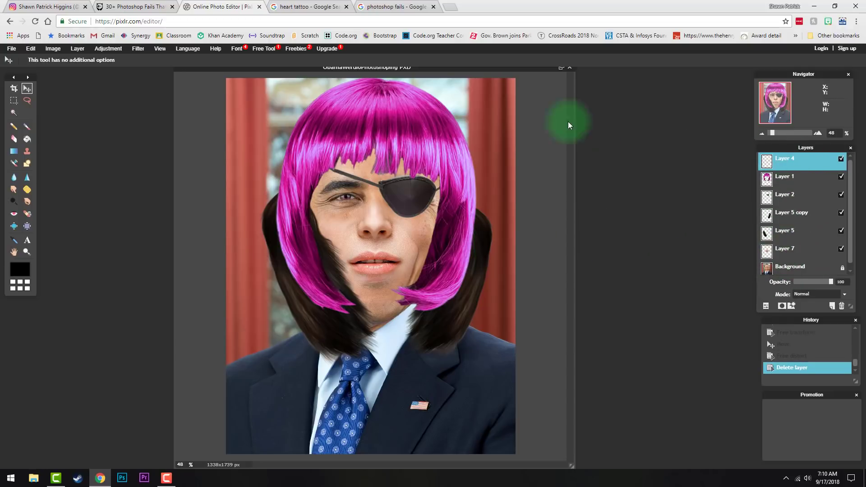
Look through the Filter menu, then bring up the Layer menu's commands.
click(138, 48)
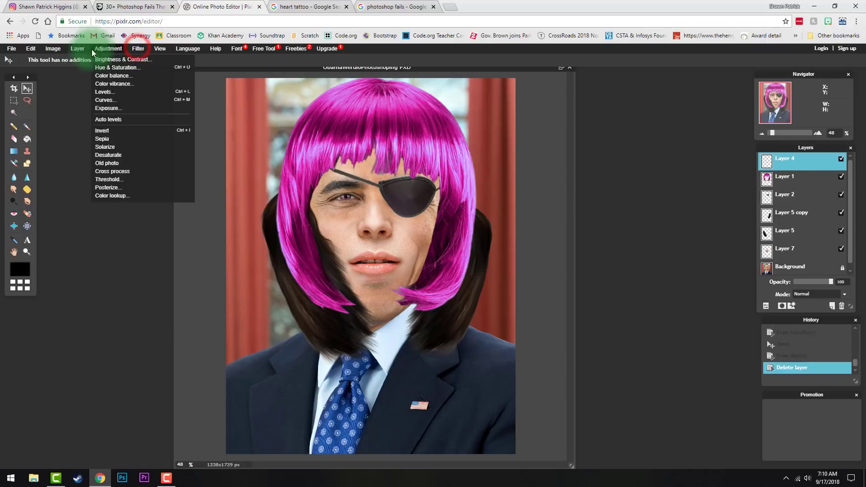
mouse_move(79, 47)
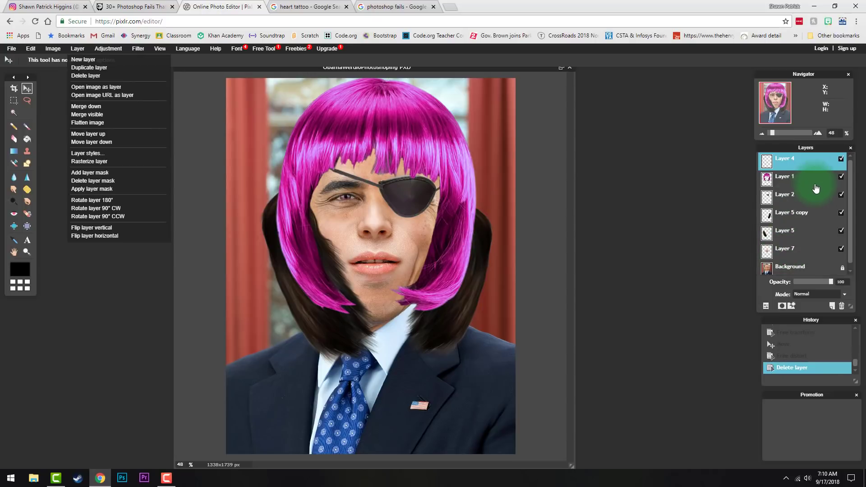
Hide the eye patch, black hair and warped-face layers, keep Layers 4 and 1 visible, and select Layer 1.
click(840, 159)
click(841, 177)
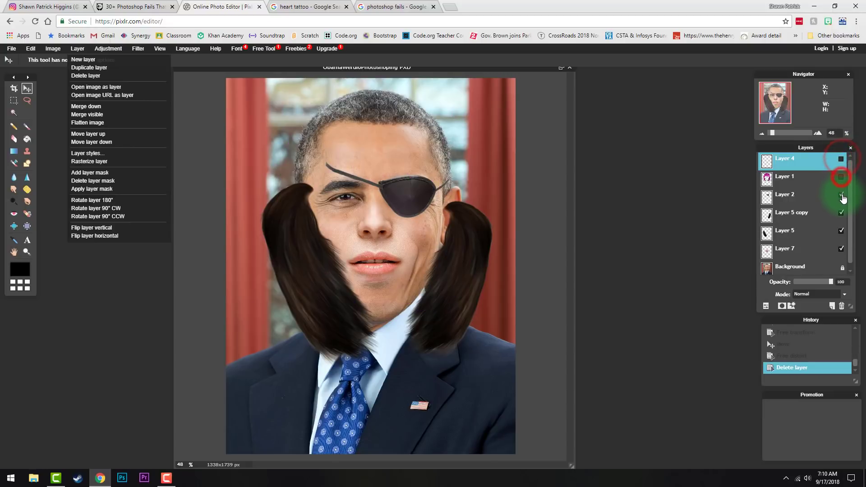
click(841, 195)
click(841, 213)
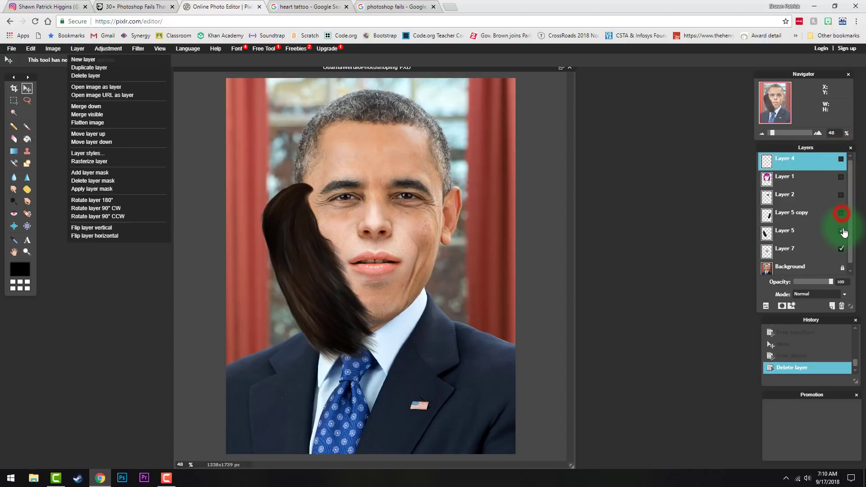
click(841, 231)
click(840, 249)
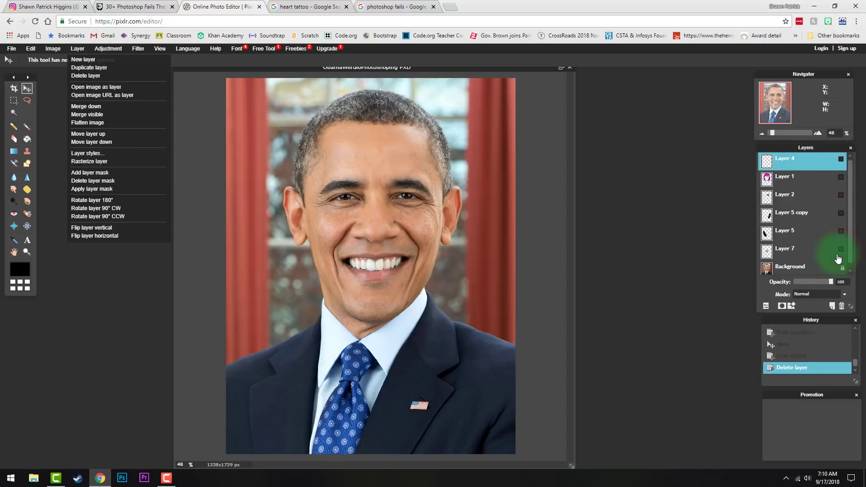
click(841, 159)
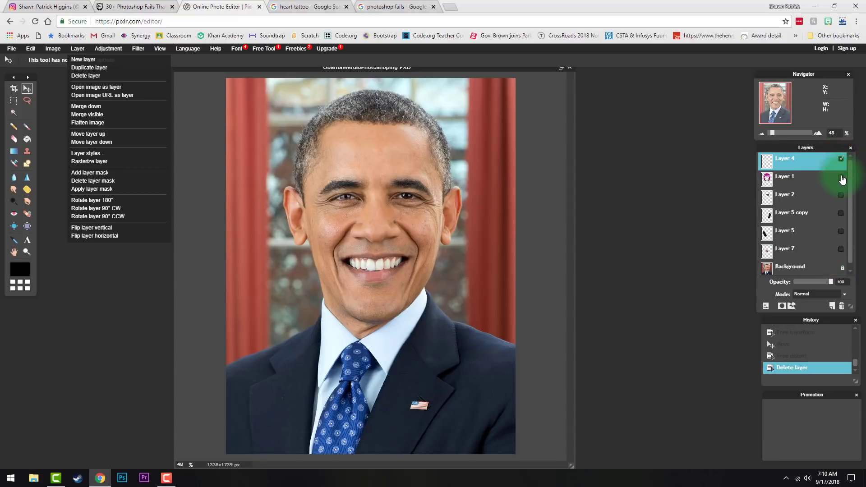
click(841, 177)
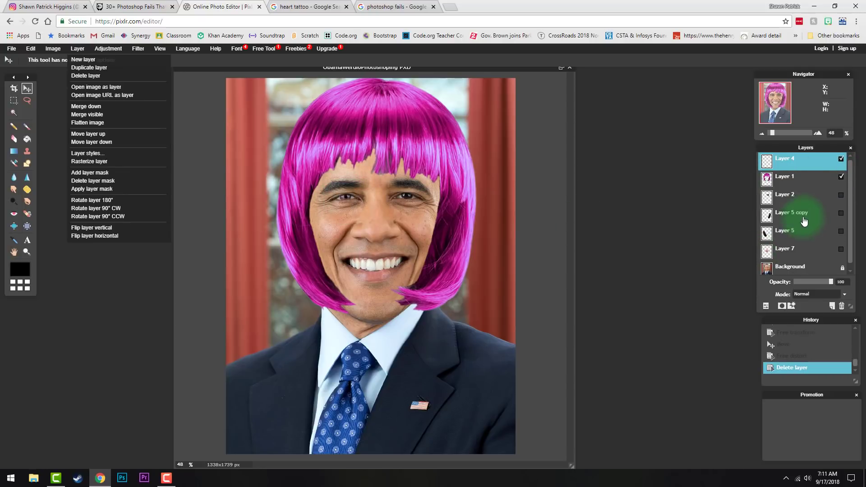
click(792, 178)
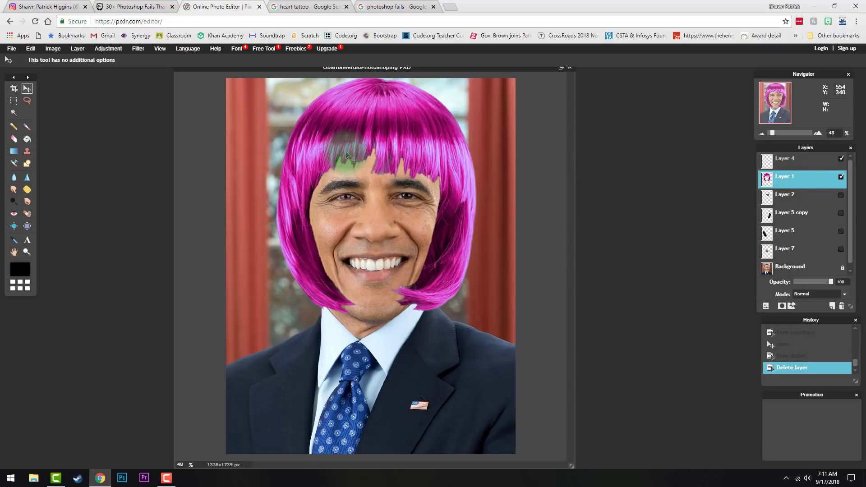
Shift Layer 1's wig hue by -139 with Hue & Saturation, turning it teal.
click(104, 50)
click(107, 66)
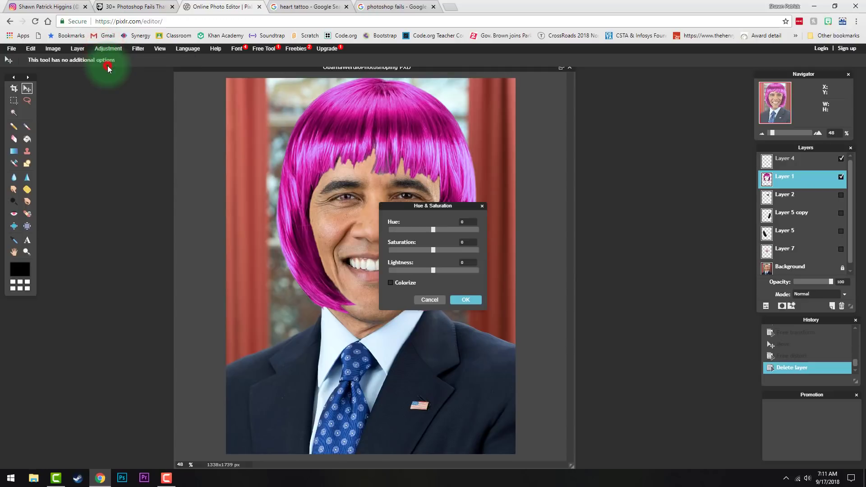
drag(400, 207, 608, 171)
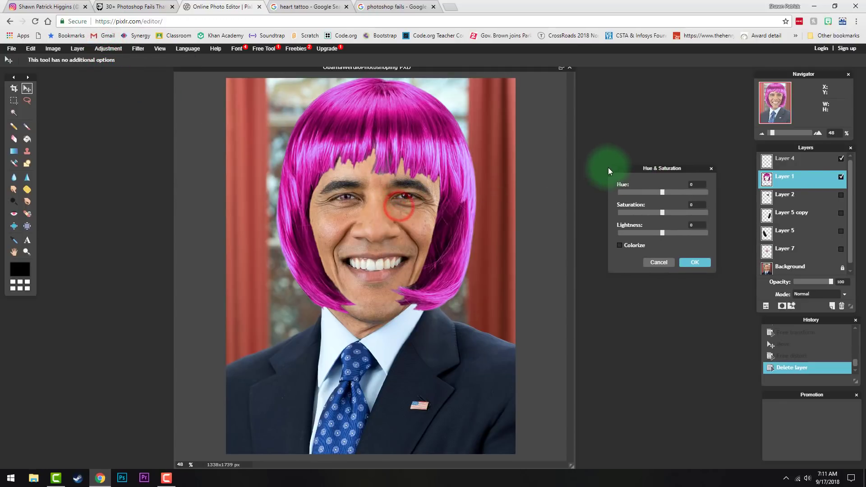
click(775, 178)
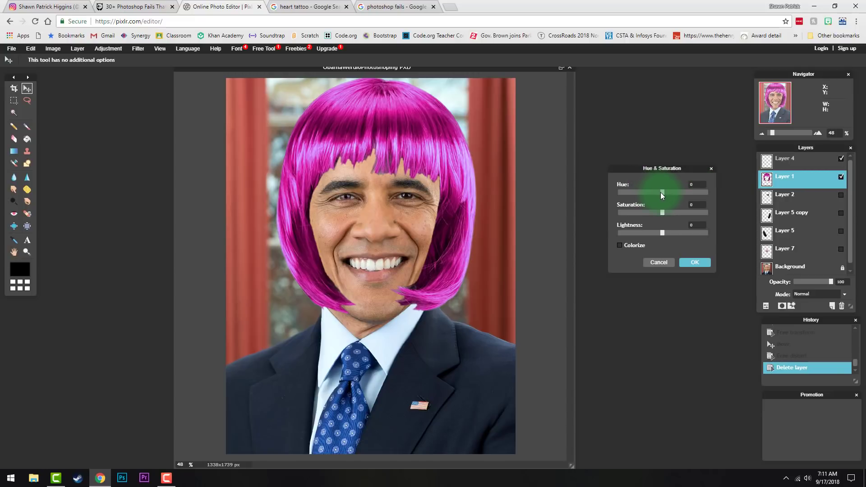
drag(661, 195, 634, 193)
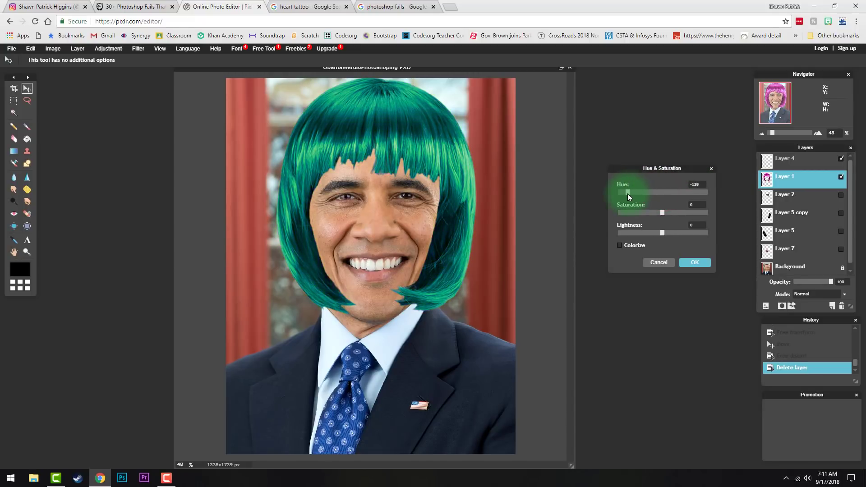
click(702, 261)
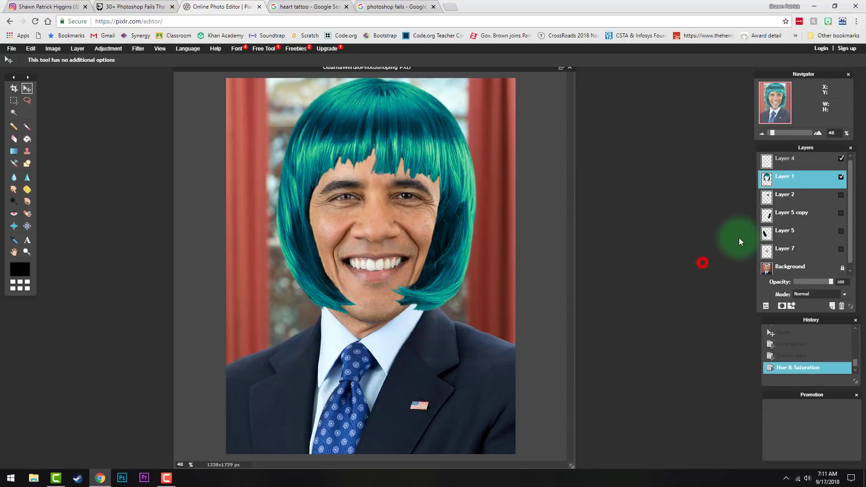
Shift Layer 4's hue by -155 and make the eye patch layer visible again.
click(792, 160)
click(841, 160)
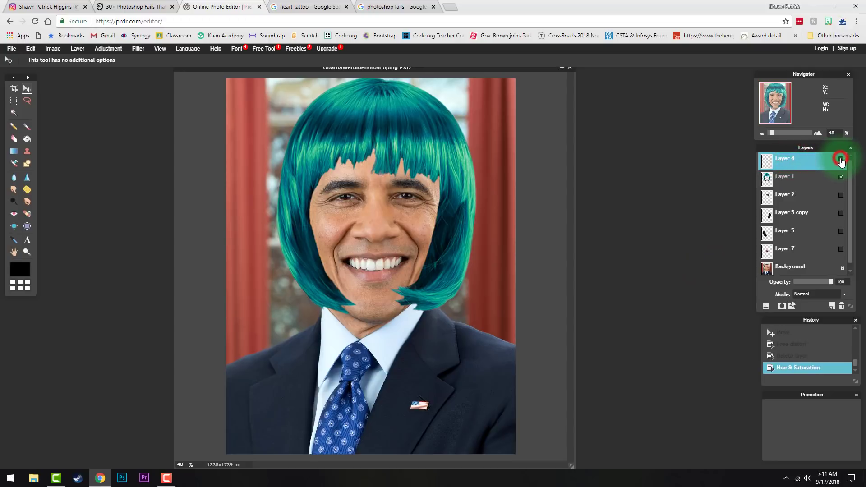
click(787, 161)
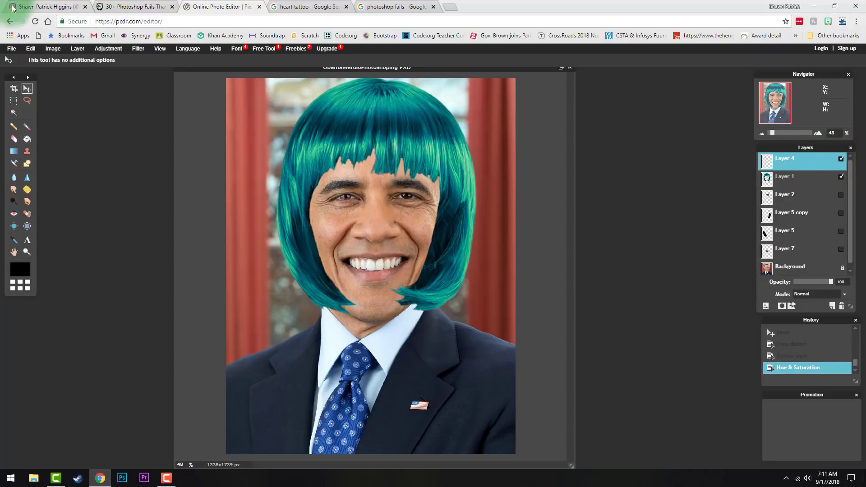
click(107, 49)
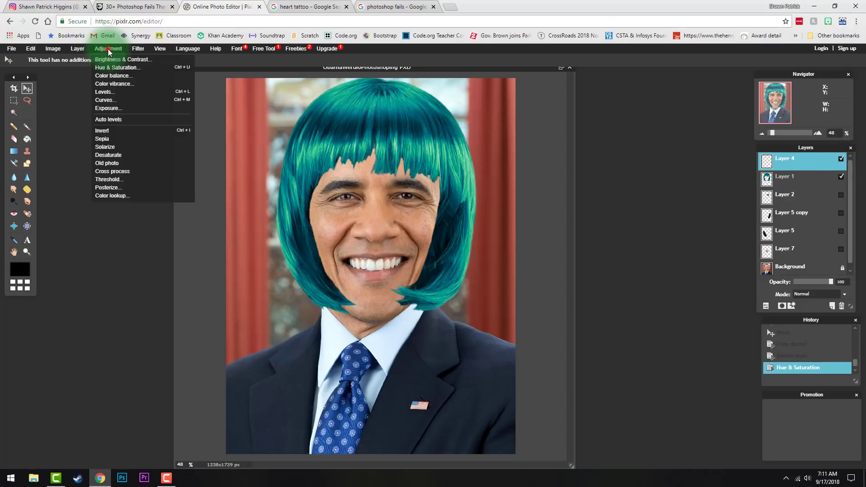
click(107, 68)
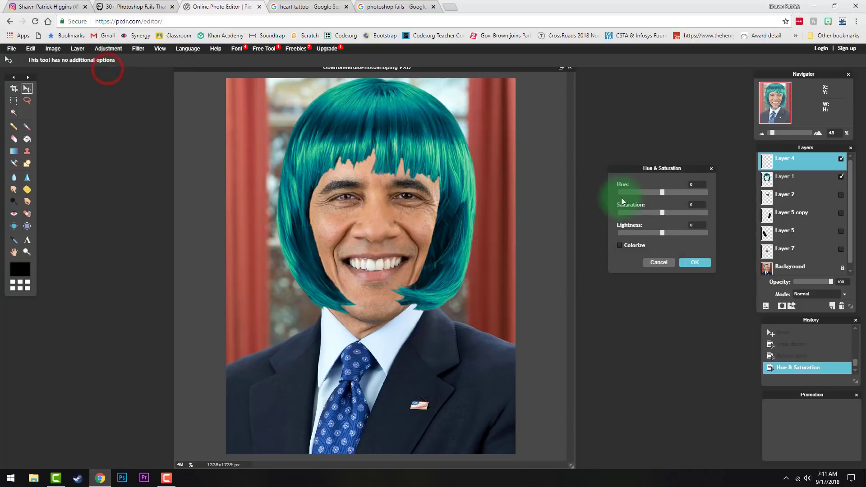
drag(661, 193, 634, 198)
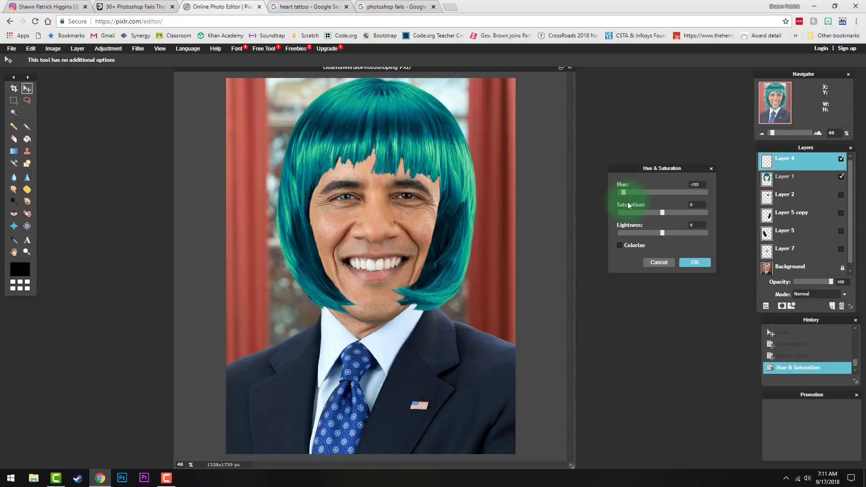
key(Return)
click(840, 194)
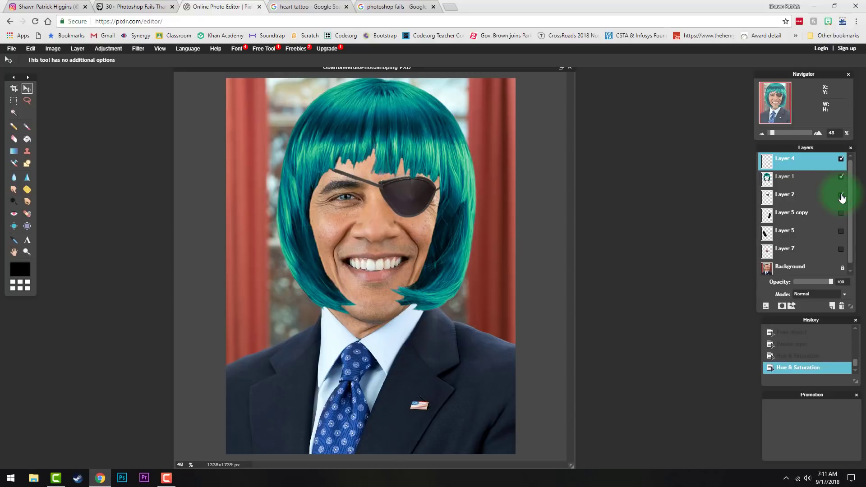
Move Layer 2 below Layer 1 in the layer stack.
click(782, 194)
drag(782, 169, 775, 159)
drag(292, 170, 332, 169)
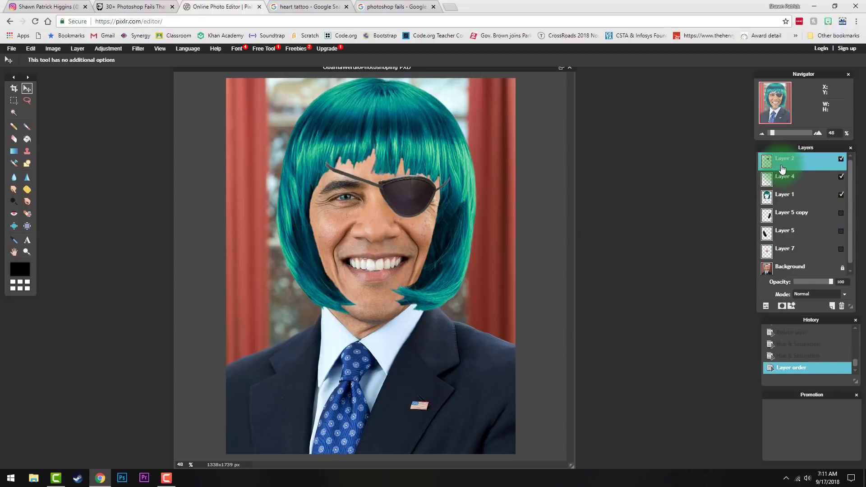
drag(779, 171, 789, 201)
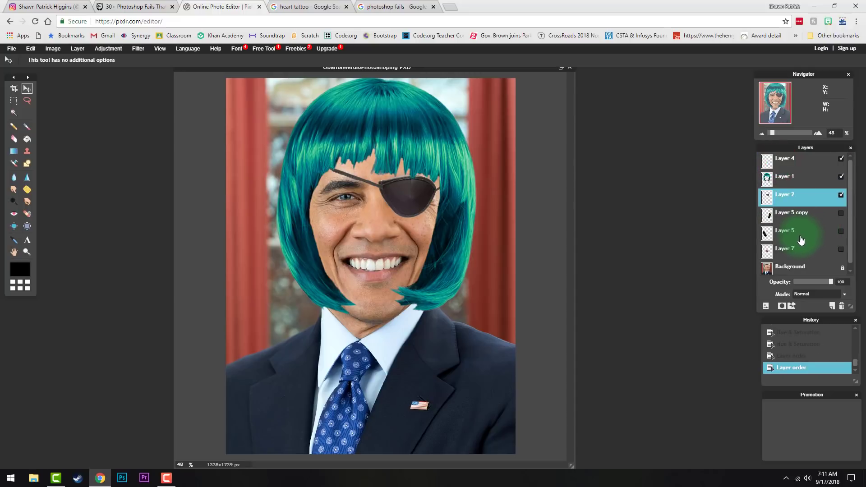
Show Layer 7's closed-mouth face while keeping the Layer 5 and Layer 5 copy hair hidden.
click(841, 213)
click(840, 232)
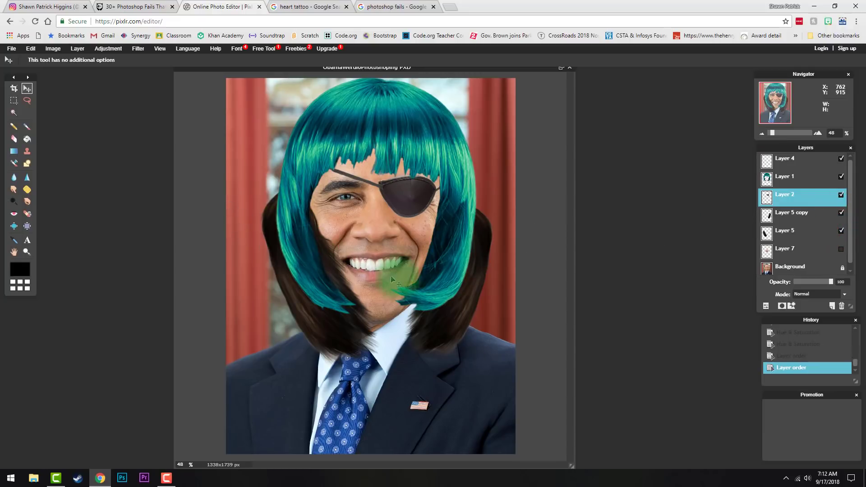
click(841, 249)
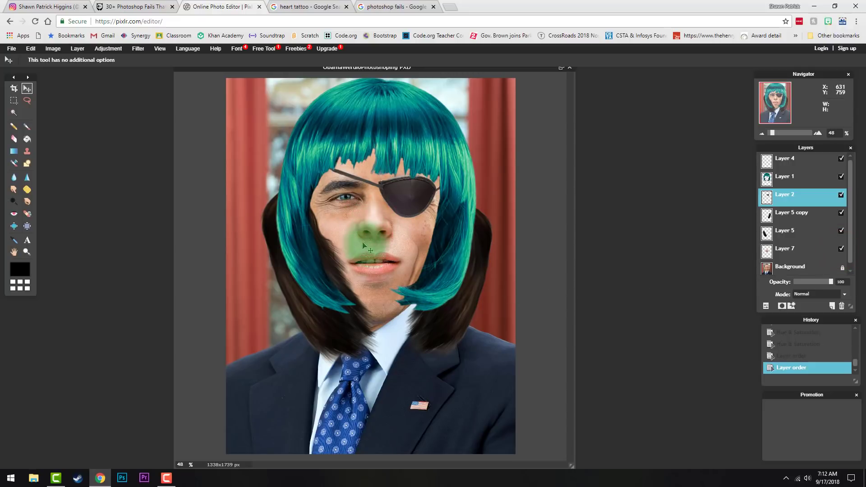
click(841, 231)
click(840, 212)
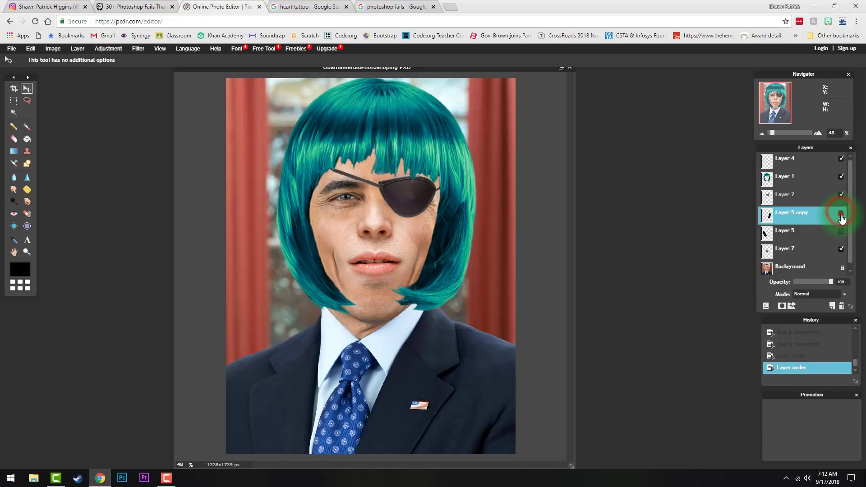
Hide the hair, eyepatch, teal wig and Layer 4 layers.
click(840, 213)
click(841, 231)
click(840, 230)
click(841, 213)
click(841, 195)
click(841, 176)
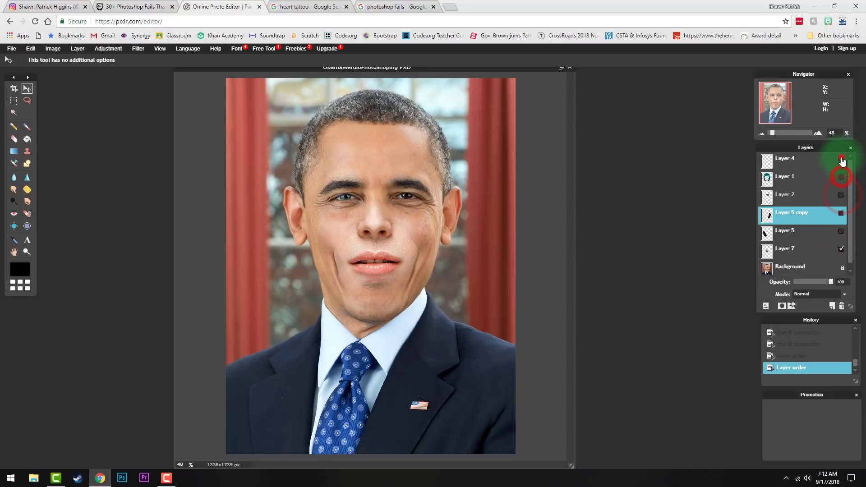
click(841, 158)
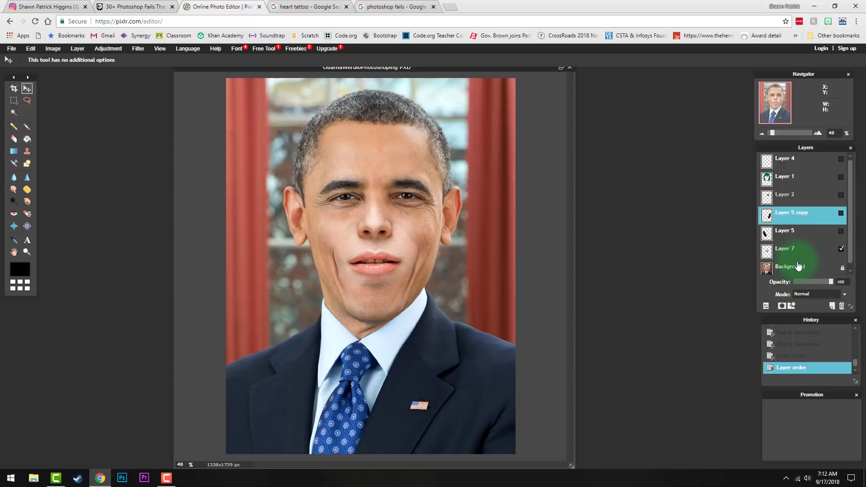
Set Layer 7's opacity to 0 to reveal the original smiling portrait.
click(765, 307)
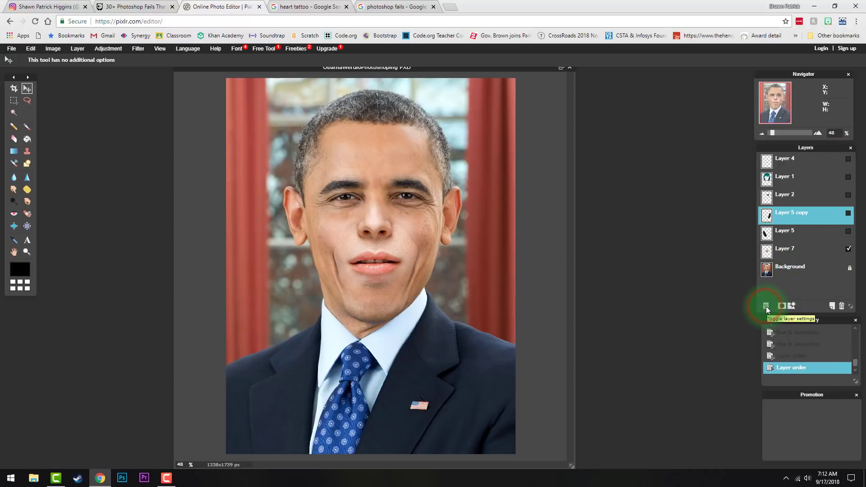
click(766, 307)
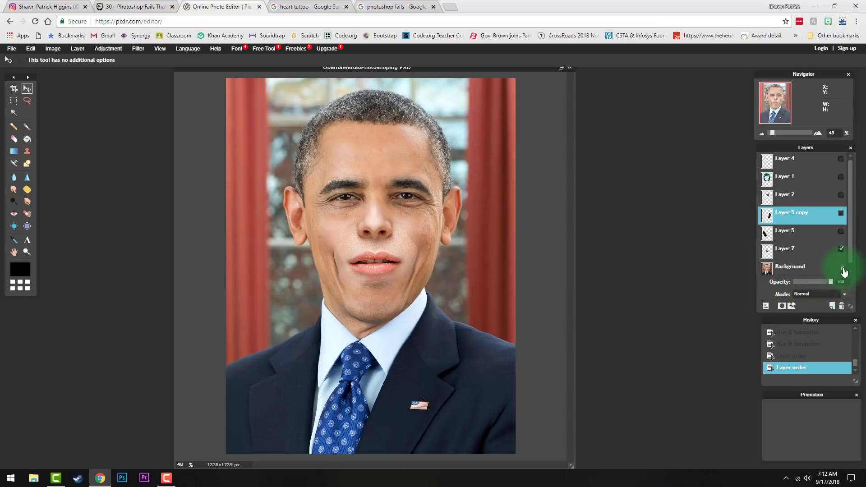
click(834, 254)
drag(830, 283, 723, 313)
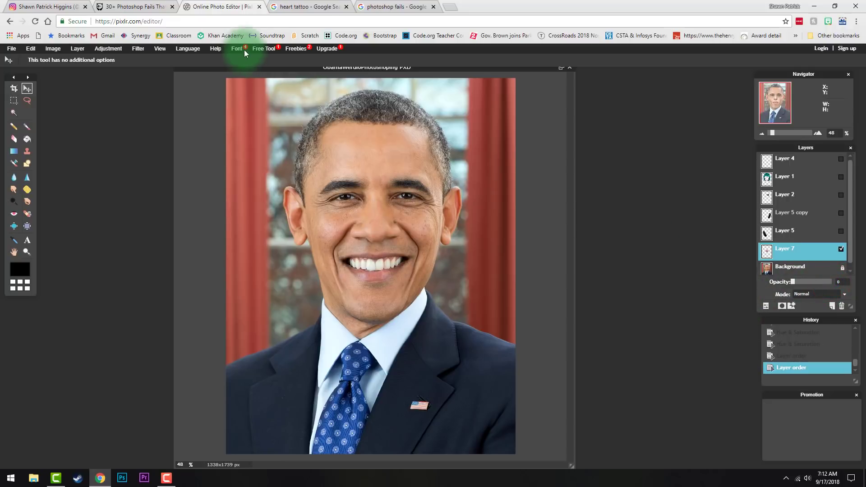
Grab the MOM heart tattoo image from Google Images, then return to Pixlr.
click(314, 10)
scroll(311, 166, up, 8)
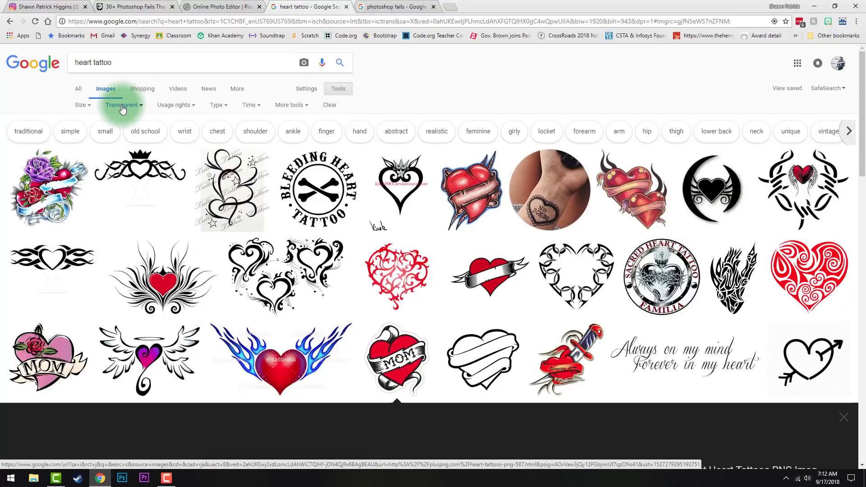
scroll(183, 135, down, 3)
scroll(409, 212, down, 3)
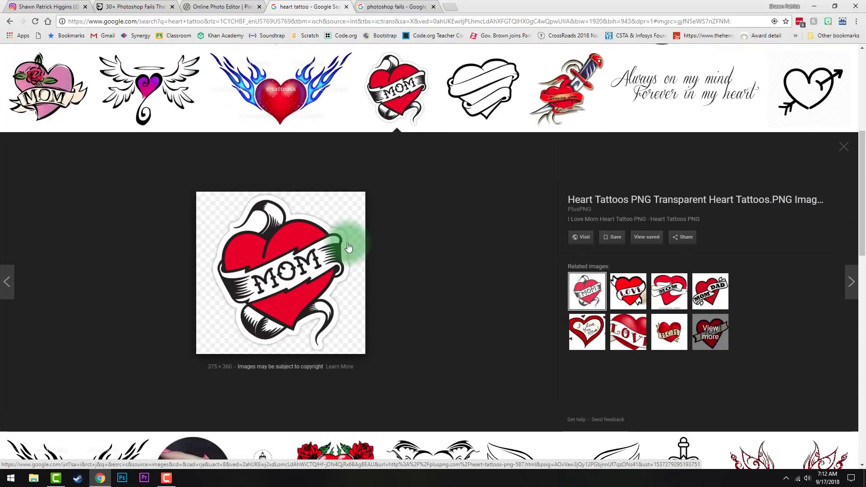
right_click(261, 250)
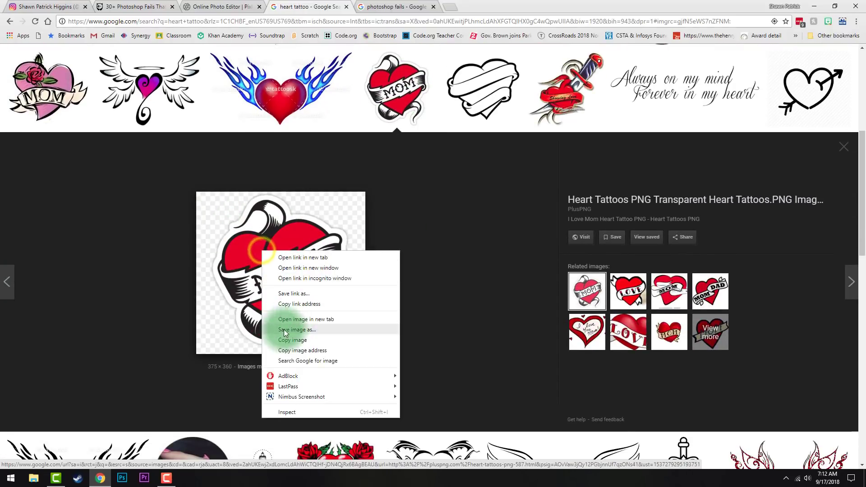
click(232, 4)
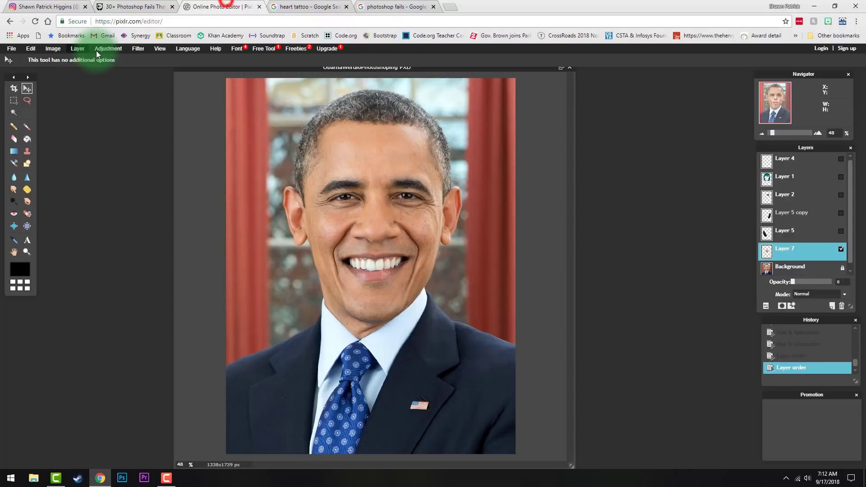
Open nose-png-9 as a new image layer.
click(77, 48)
click(98, 90)
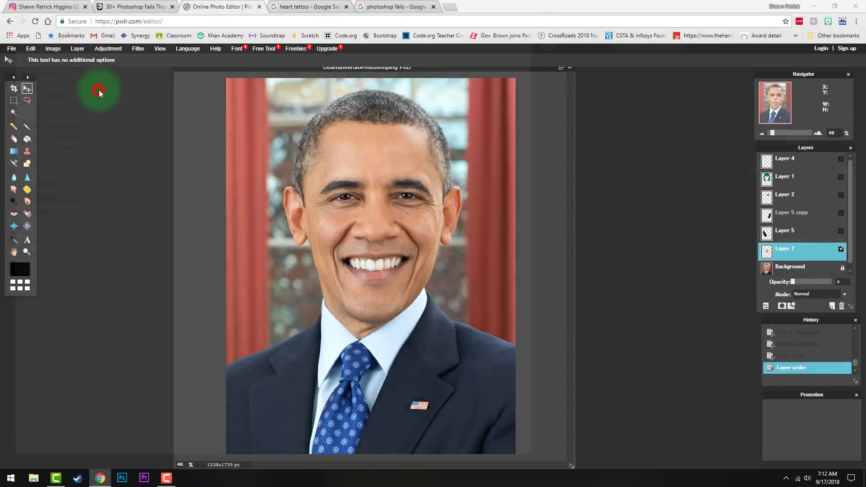
double_click(347, 151)
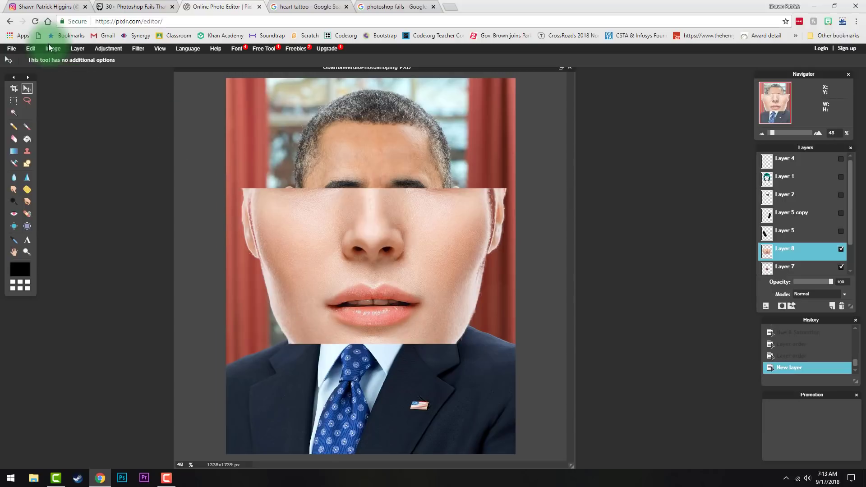
Free-transform Layer 8 to shrink the nose-and-mouth piece onto the lower face, and apply it.
click(32, 49)
click(48, 113)
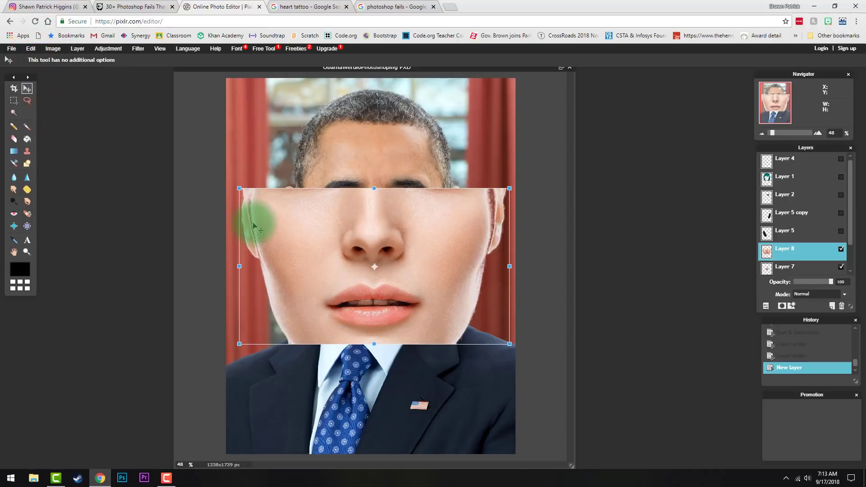
drag(238, 188, 283, 204)
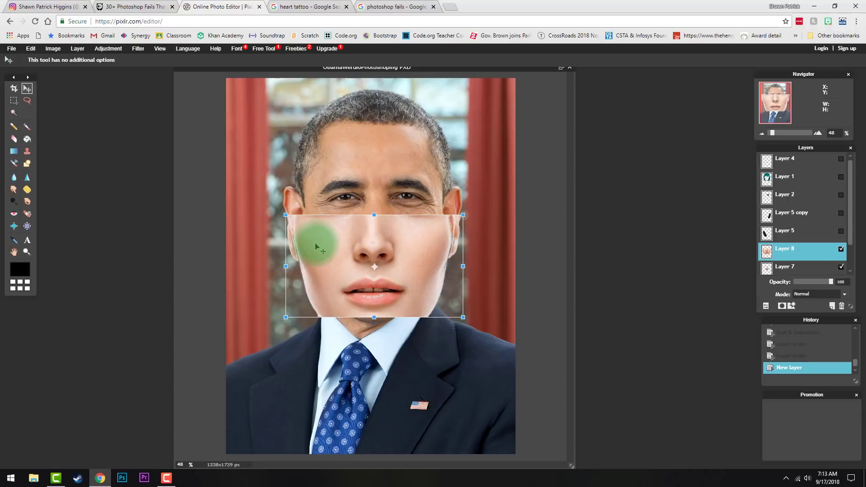
drag(309, 242, 317, 234)
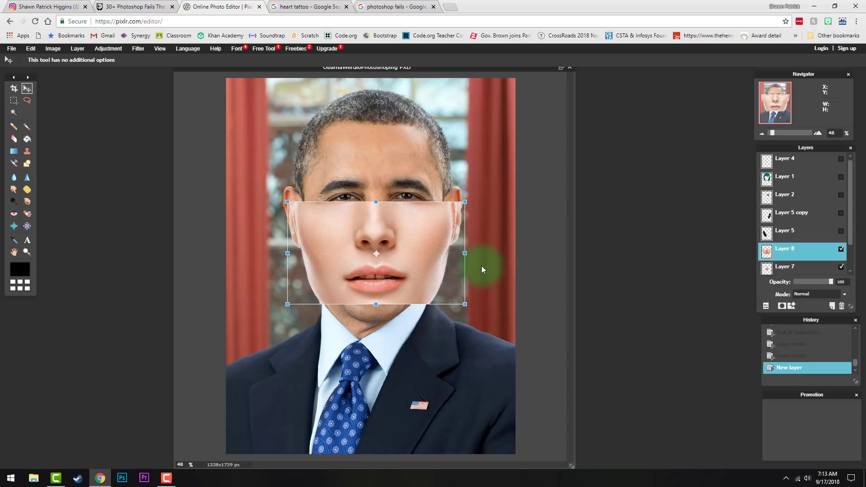
click(515, 284)
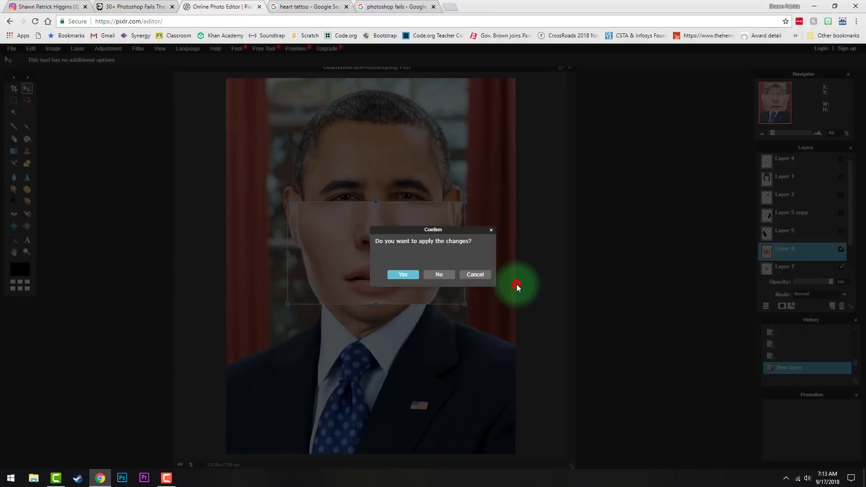
click(403, 275)
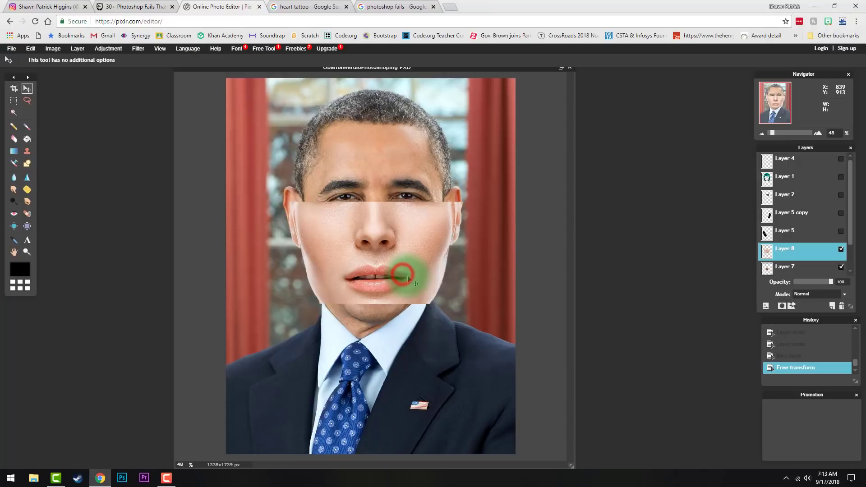
Switch to the Eraser with a soft brush of diameter 211 and hardness 5.
click(14, 141)
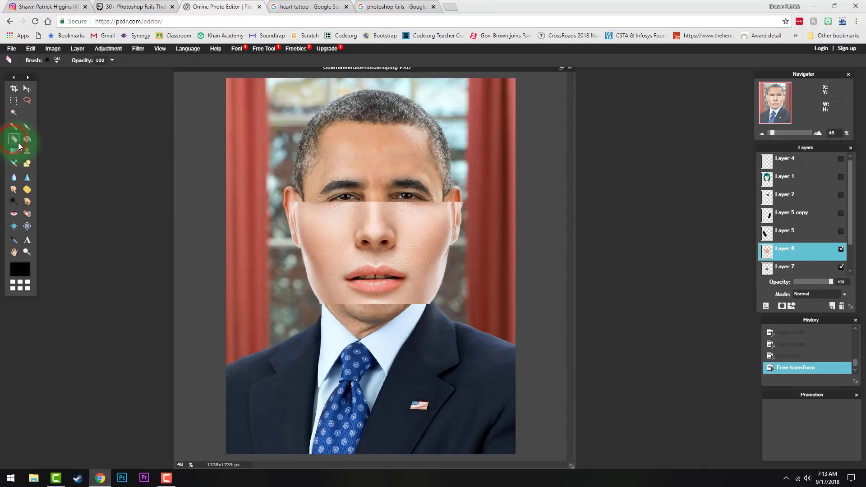
click(59, 62)
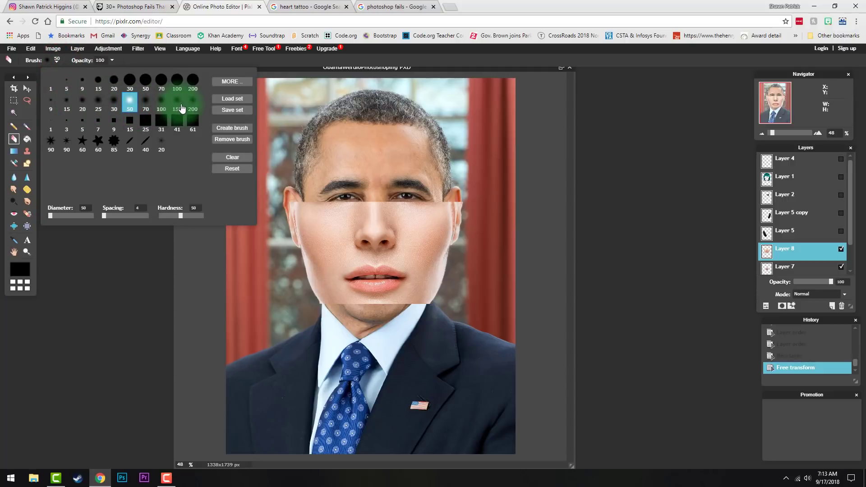
drag(50, 215, 69, 215)
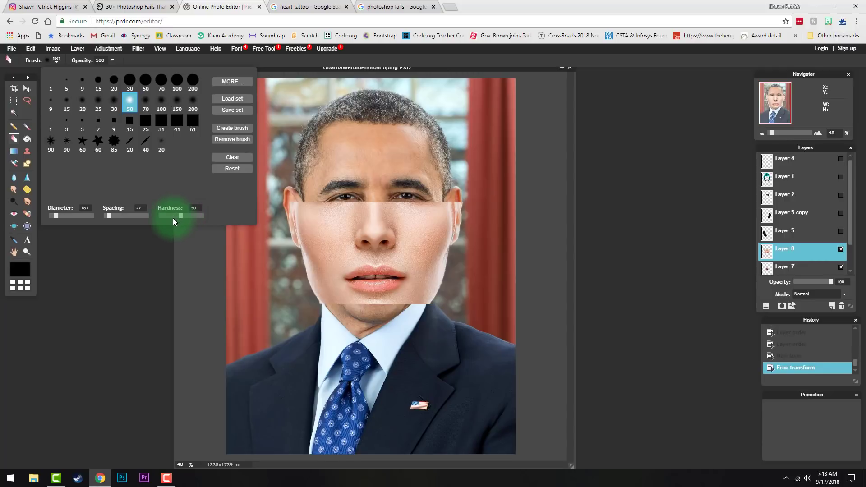
drag(177, 215, 160, 215)
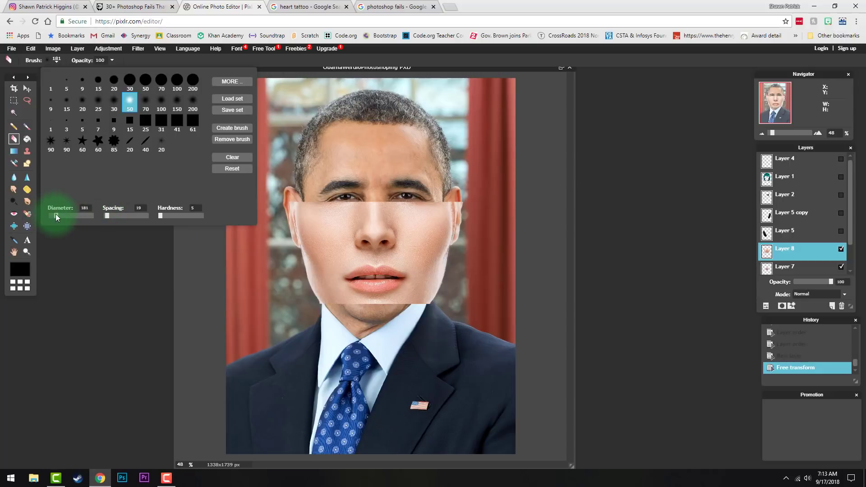
drag(58, 213, 59, 215)
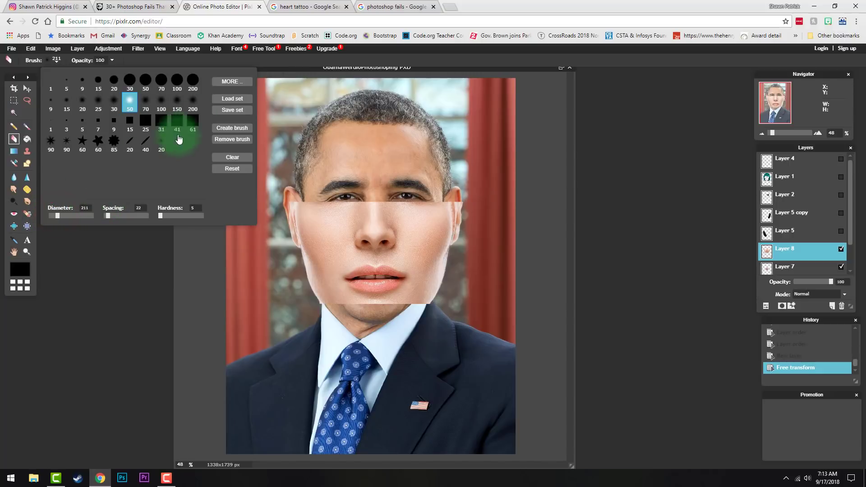
click(264, 63)
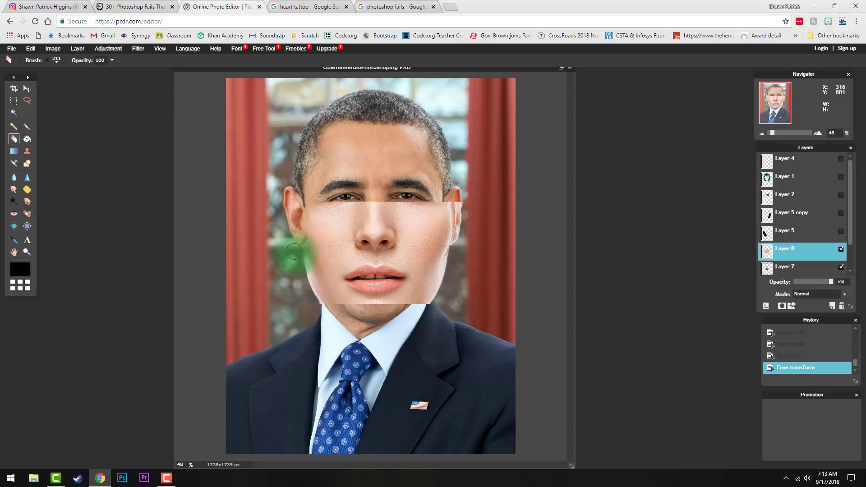
Erase the pasted patch's hard edges along the cheek, face and chin.
mouse_move(309, 272)
mouse_down()
mouse_move(329, 304)
mouse_move(302, 235)
mouse_move(299, 194)
mouse_up()
mouse_move(451, 199)
mouse_down()
mouse_move(306, 220)
mouse_move(313, 290)
mouse_up()
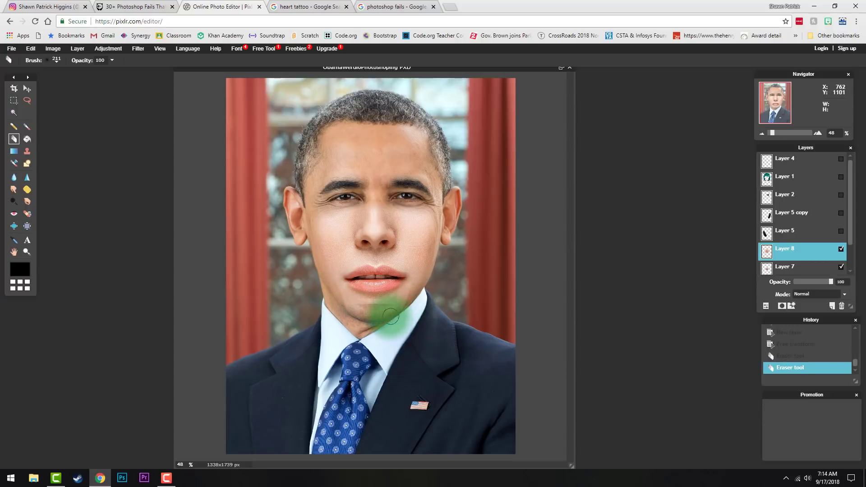
drag(375, 311, 309, 290)
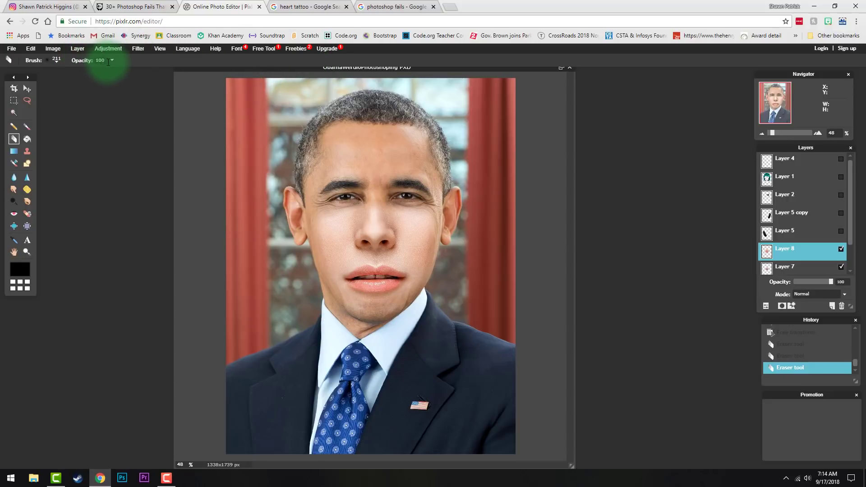
Lower the eraser opacity to 4 and soften the patch edge near the eye.
drag(115, 72, 78, 74)
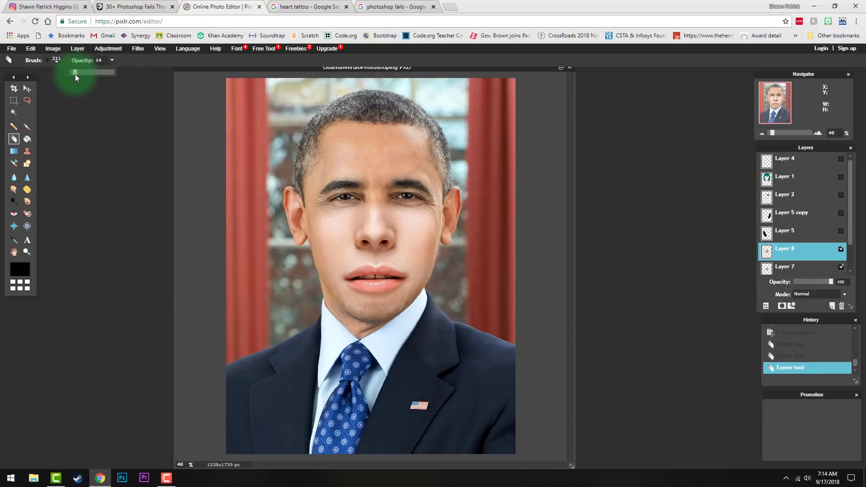
drag(76, 75, 74, 75)
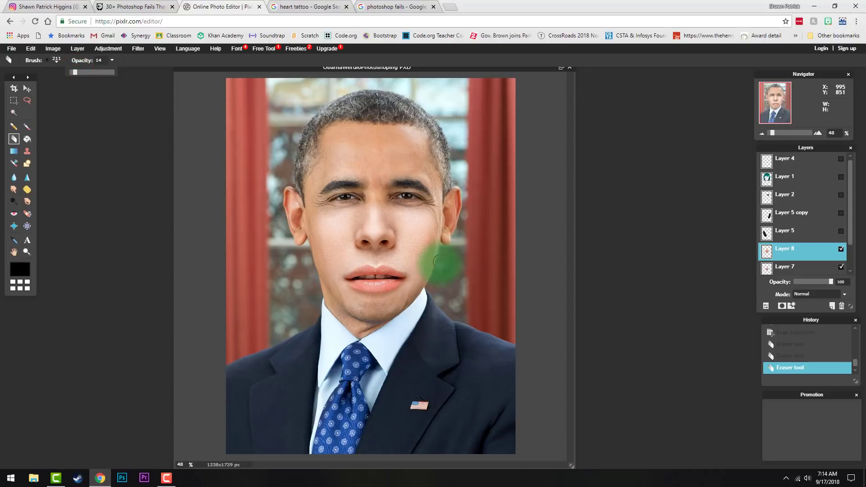
drag(405, 226, 412, 228)
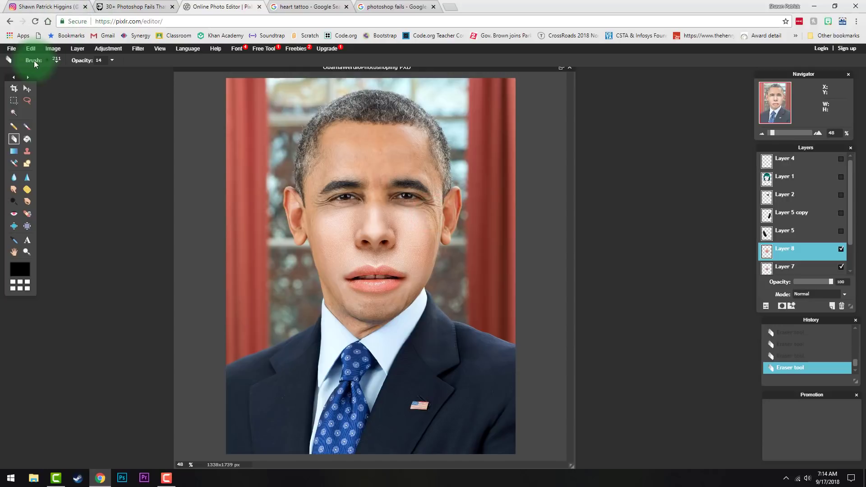
click(112, 60)
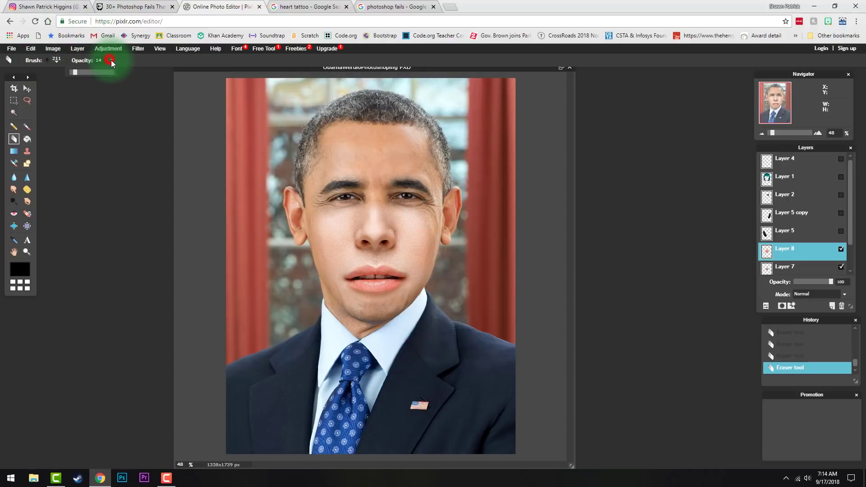
click(74, 73)
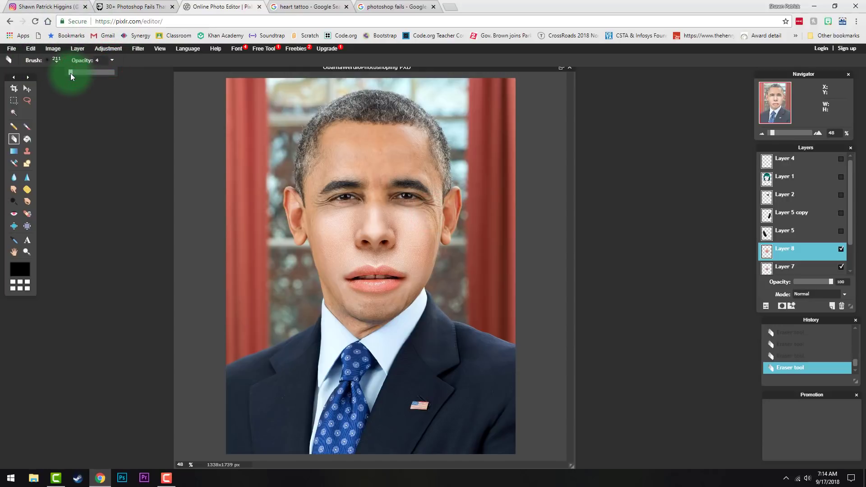
mouse_move(386, 201)
mouse_down()
mouse_move(335, 207)
mouse_move(338, 199)
mouse_move(313, 233)
mouse_move(320, 210)
mouse_move(309, 253)
mouse_move(320, 259)
mouse_move(336, 308)
mouse_move(365, 316)
mouse_move(404, 310)
mouse_move(430, 286)
mouse_move(444, 230)
mouse_move(390, 183)
mouse_move(408, 203)
mouse_up()
click(78, 49)
click(108, 59)
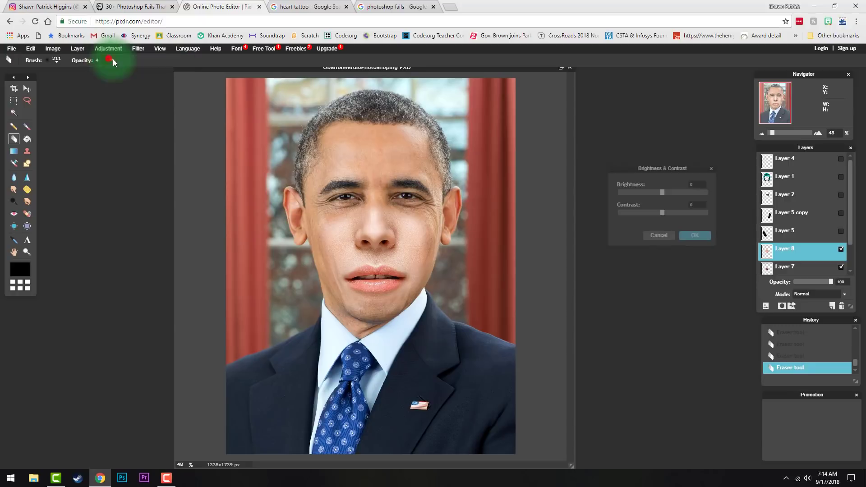
drag(662, 191, 640, 212)
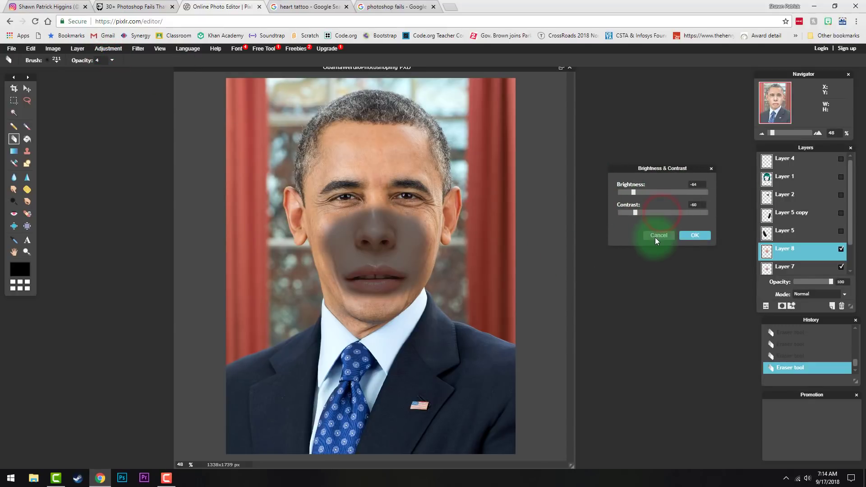
click(656, 236)
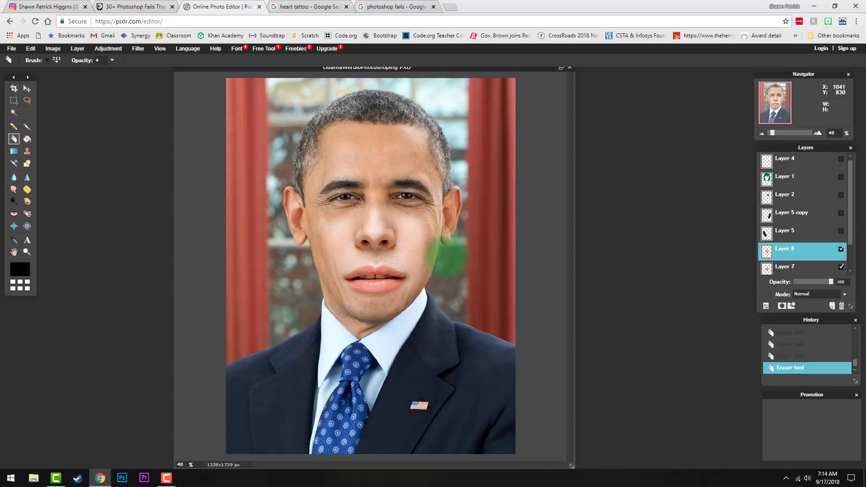
Hide Layers 8 and 7 to restore the original smile, with Layer 5 moved below Layer 7.
click(840, 249)
drag(794, 230, 793, 273)
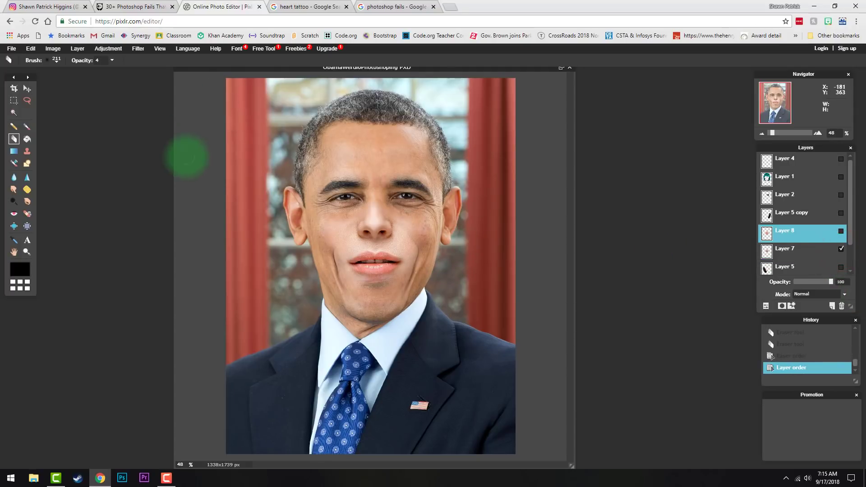
click(841, 248)
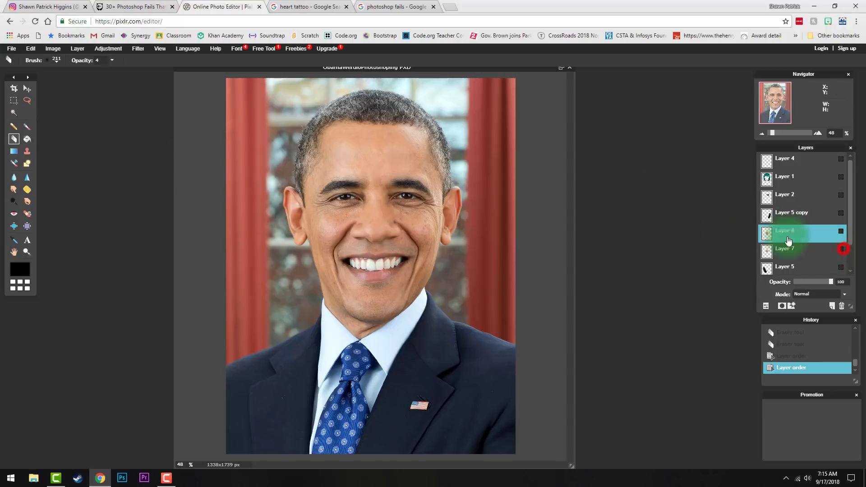
Add the heart tattoo PNG as a new layer with Open image as layer.
click(77, 51)
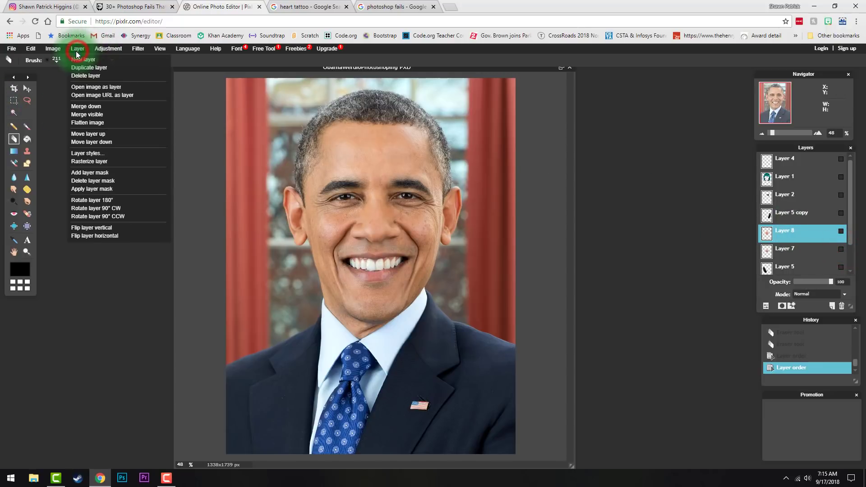
click(83, 87)
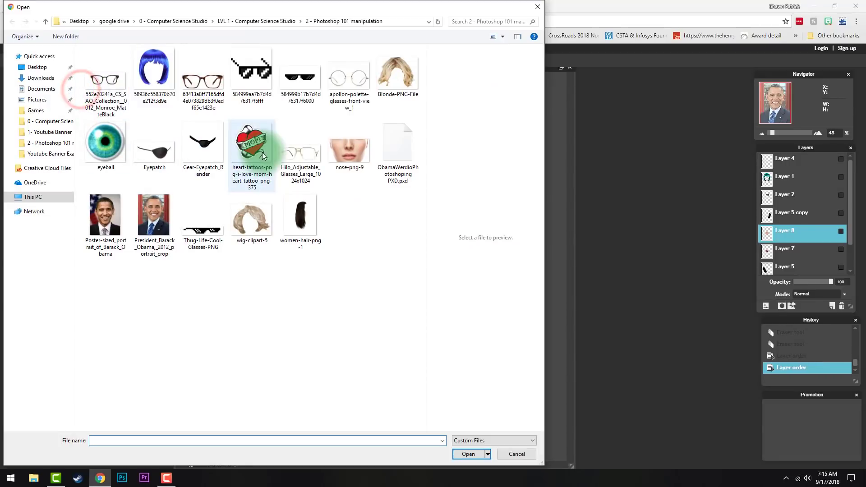
double_click(262, 153)
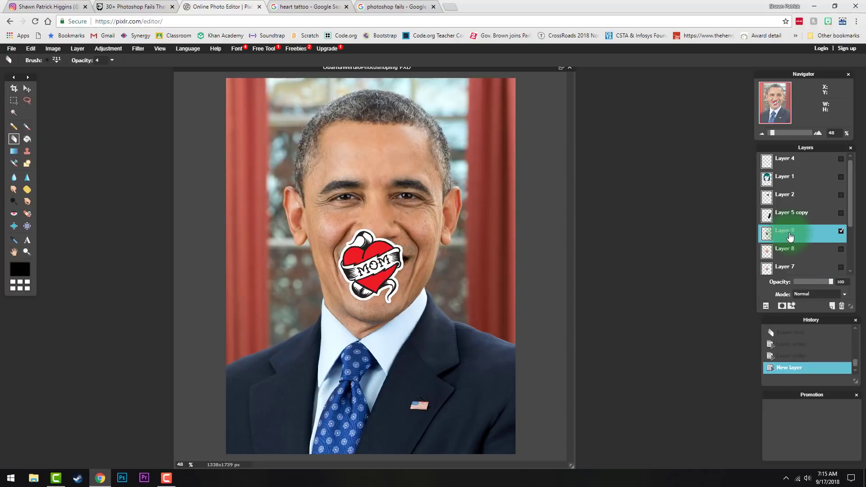
Free-transform the MOM heart tattoo, shrinking it onto the cheek right of the nose.
click(30, 48)
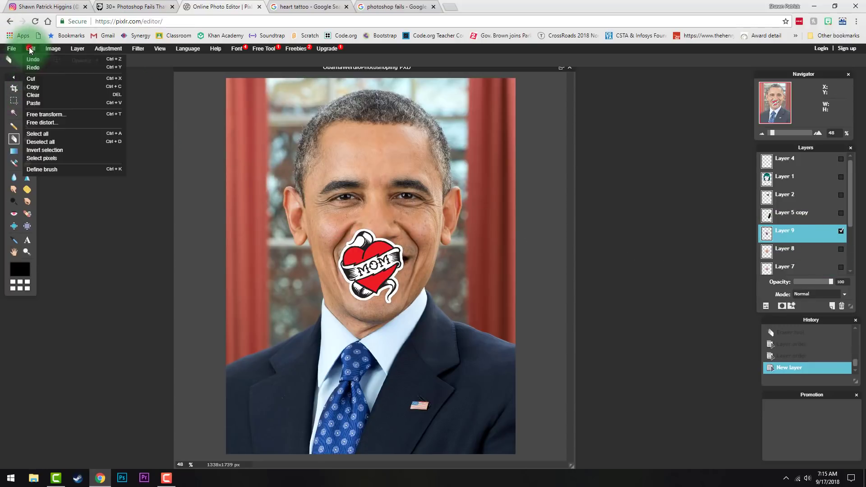
click(46, 114)
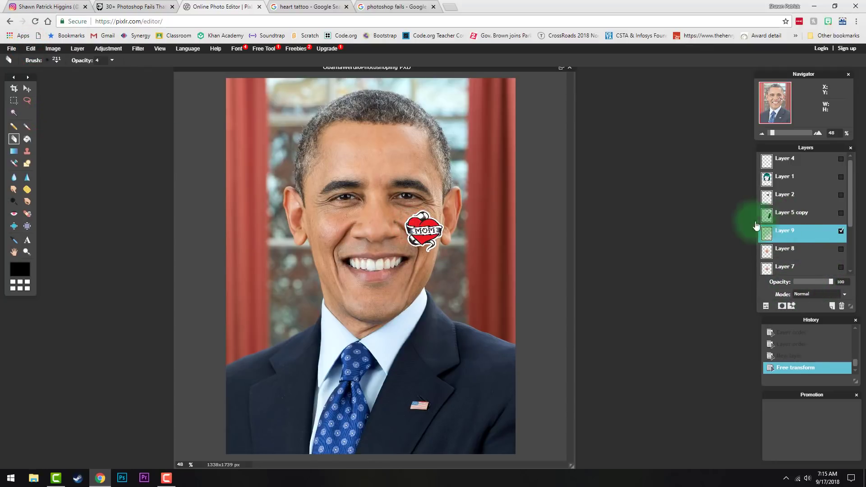
click(765, 306)
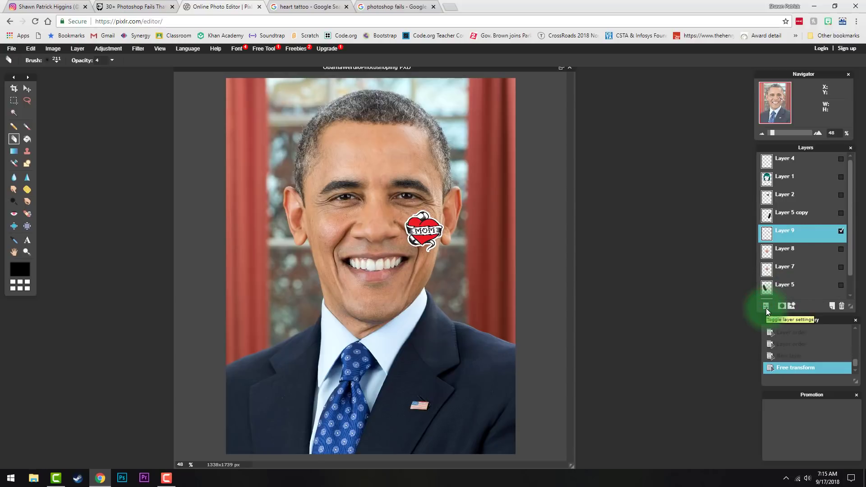
click(765, 306)
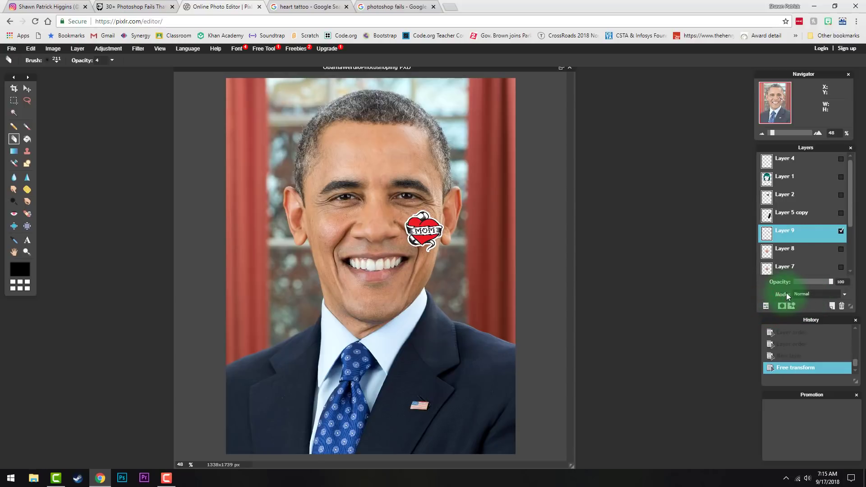
Set Layer 9's blend mode to Darken so the tattoo's white background disappears.
click(815, 296)
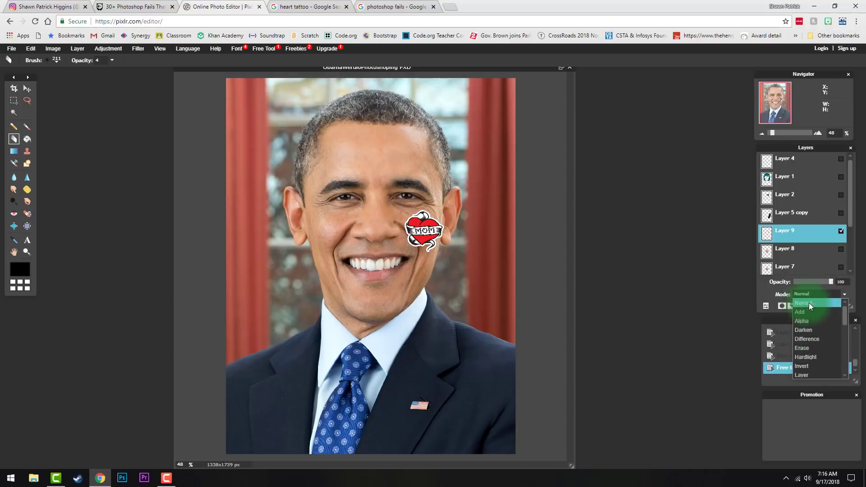
click(802, 330)
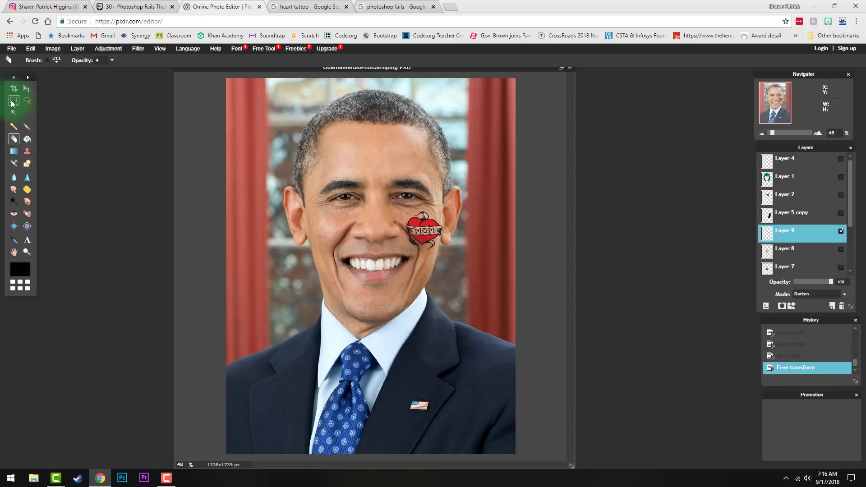
Nudge the MOM tattoo, then free-distort it into a tilted cheek-following shape and apply it.
click(26, 88)
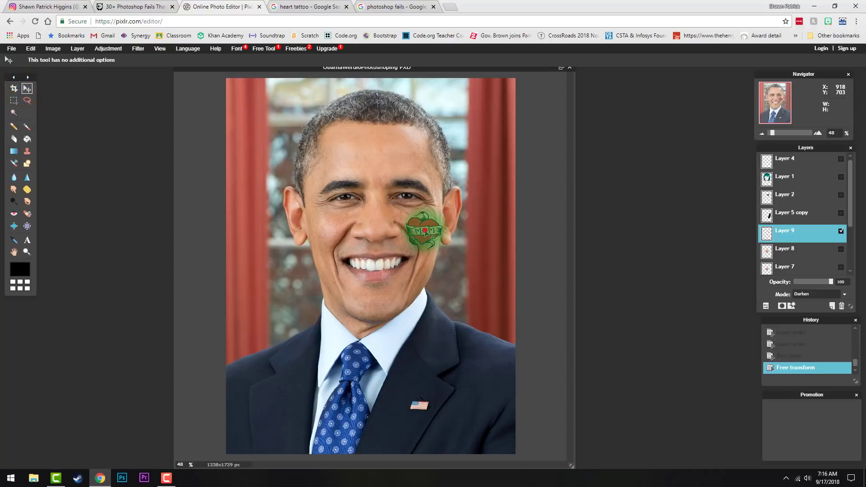
mouse_move(425, 232)
mouse_down()
mouse_move(415, 228)
mouse_move(404, 185)
mouse_move(367, 146)
mouse_move(365, 197)
mouse_move(341, 234)
mouse_move(404, 244)
mouse_move(428, 243)
mouse_move(433, 232)
mouse_up()
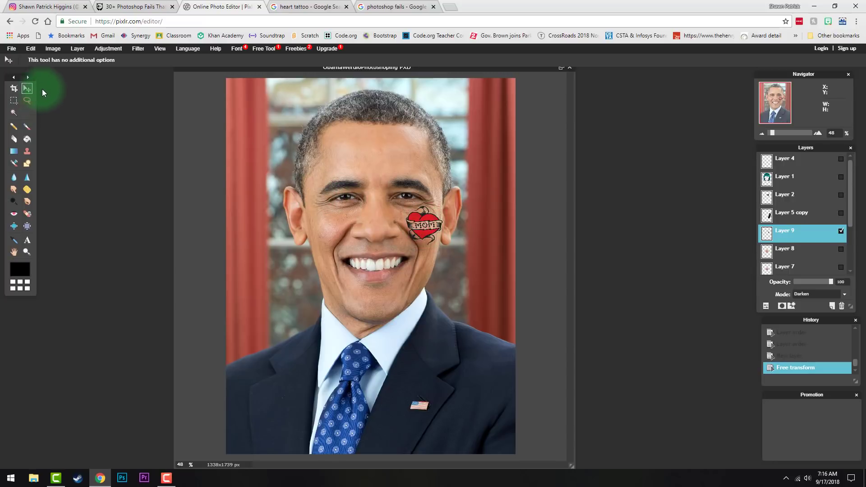
click(31, 50)
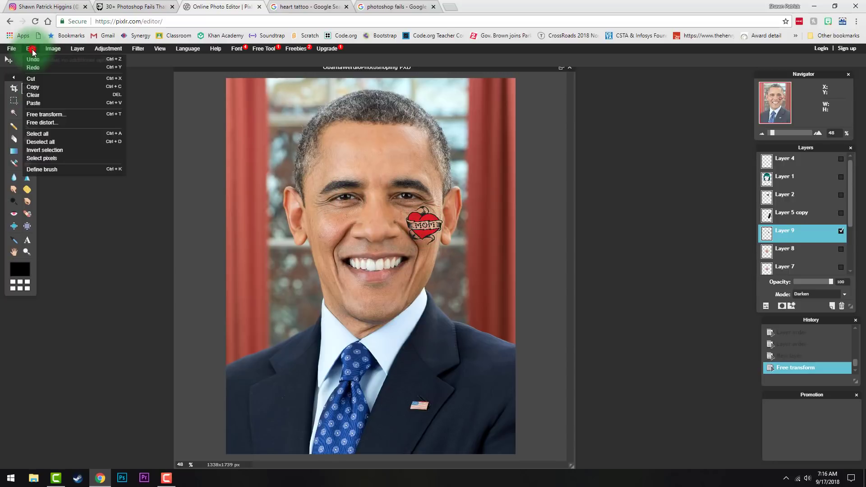
click(40, 123)
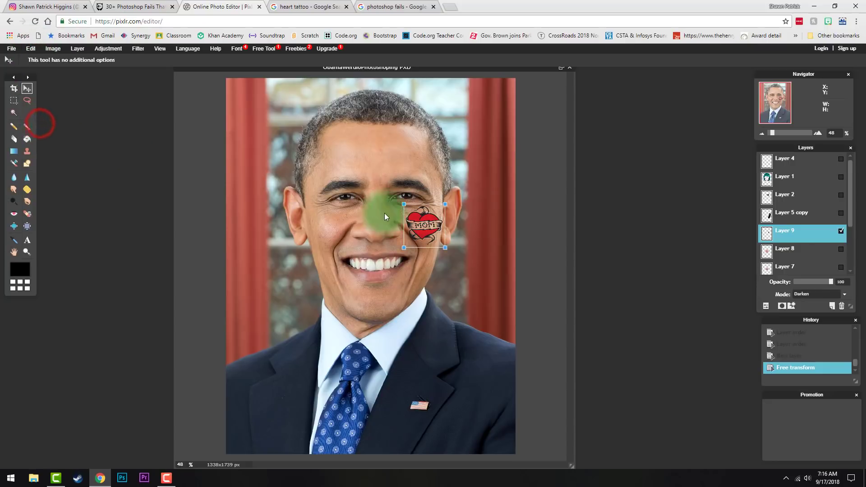
drag(403, 249, 429, 238)
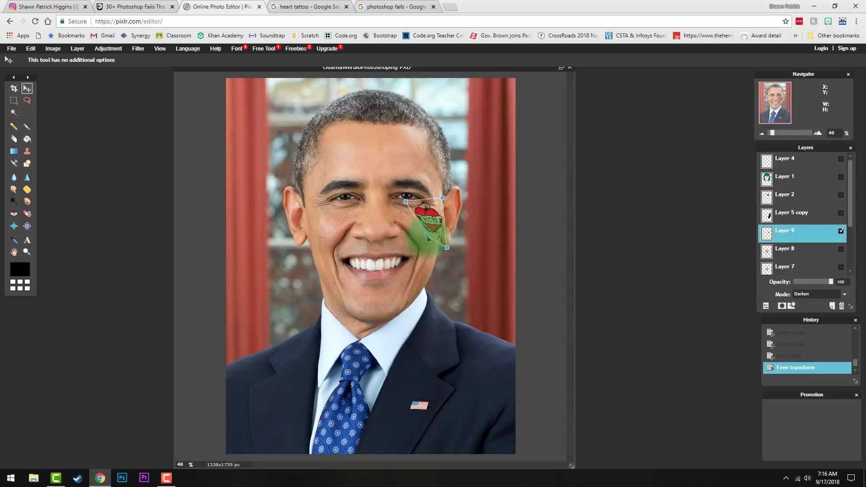
click(432, 261)
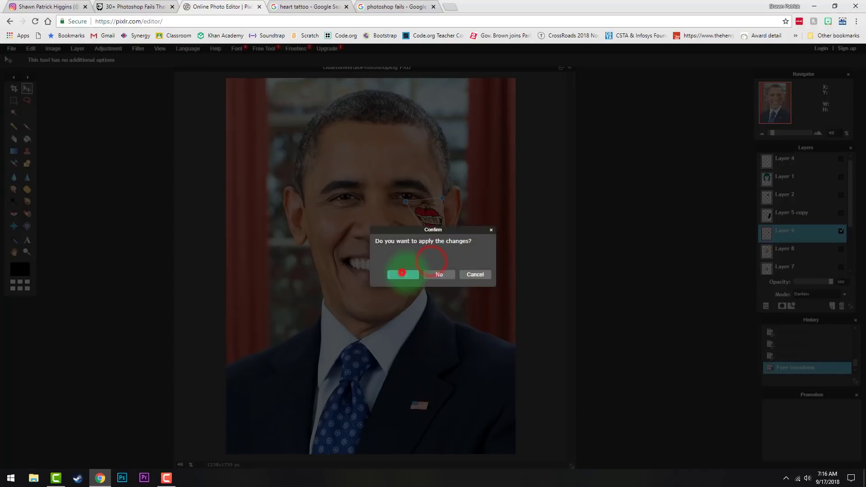
click(402, 273)
click(792, 235)
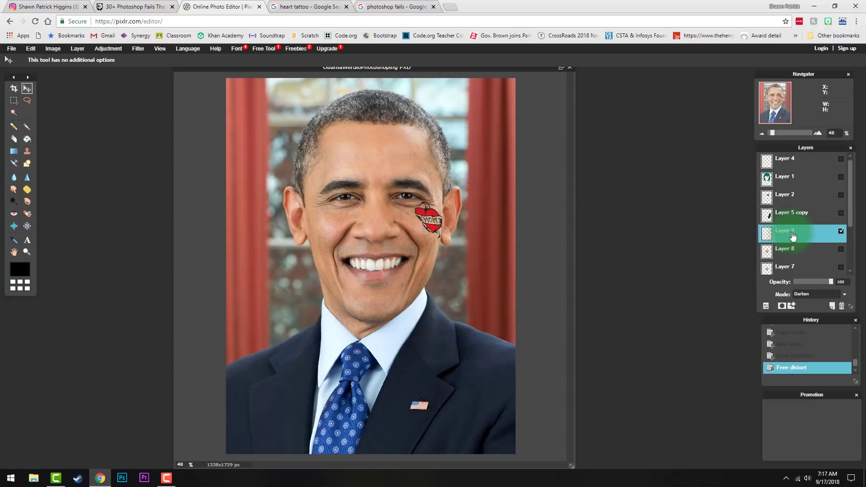
click(827, 282)
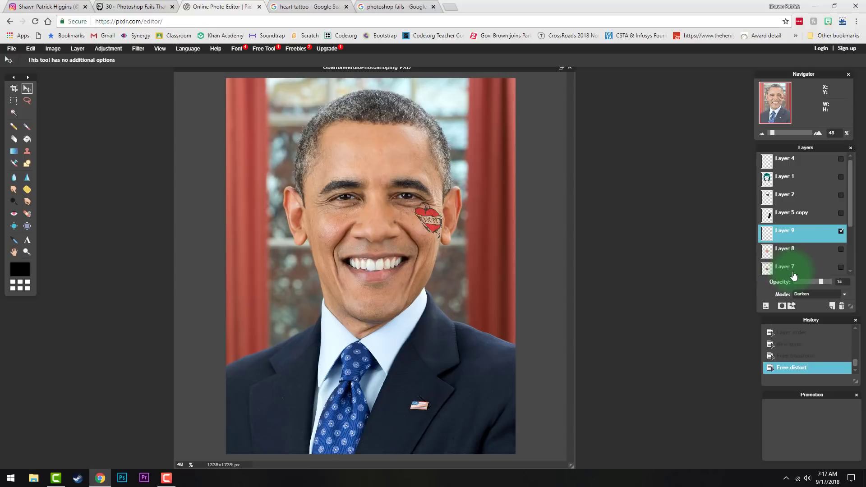
Show the teal wig, Layer 4, eyepatch, dark hair and pink lips layers, hiding Layer 8.
click(807, 178)
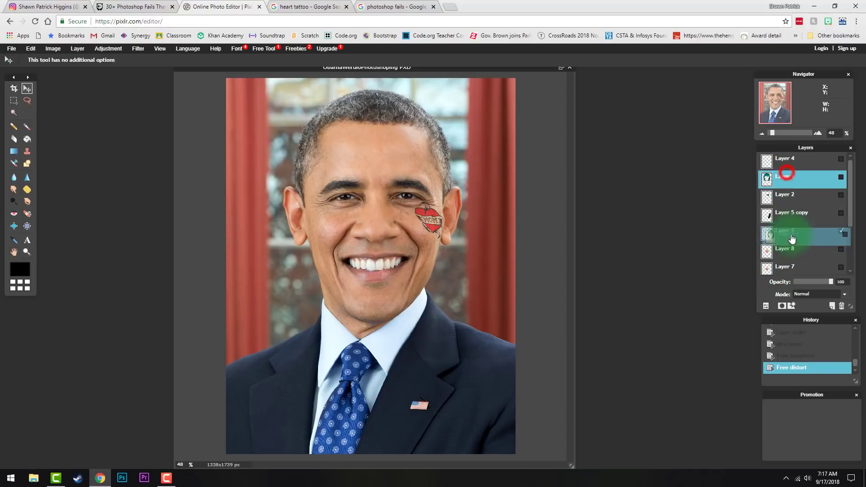
click(841, 177)
click(841, 158)
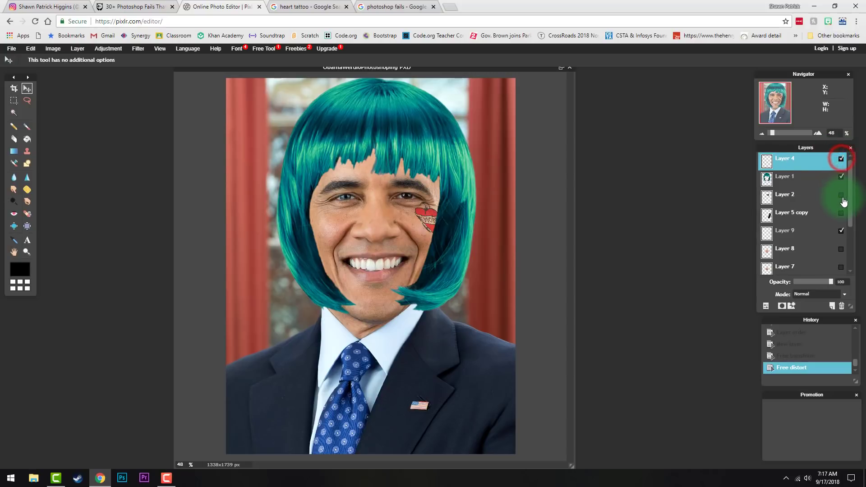
click(840, 194)
click(841, 212)
click(841, 249)
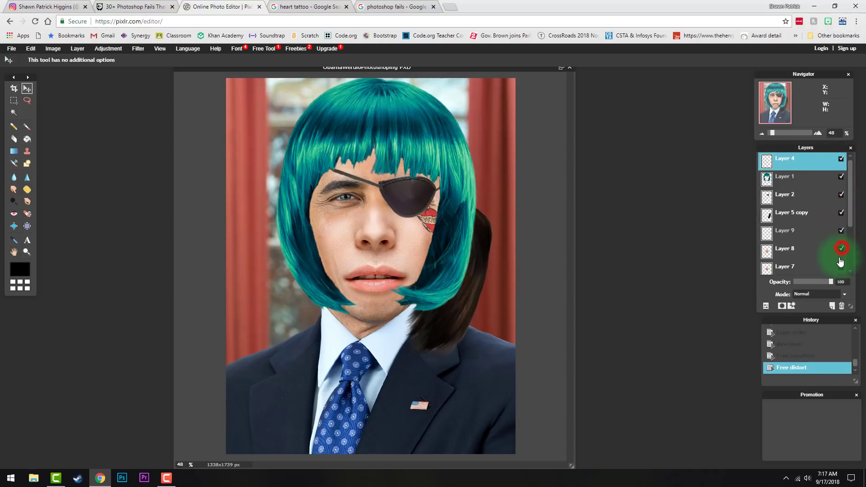
click(840, 267)
click(839, 249)
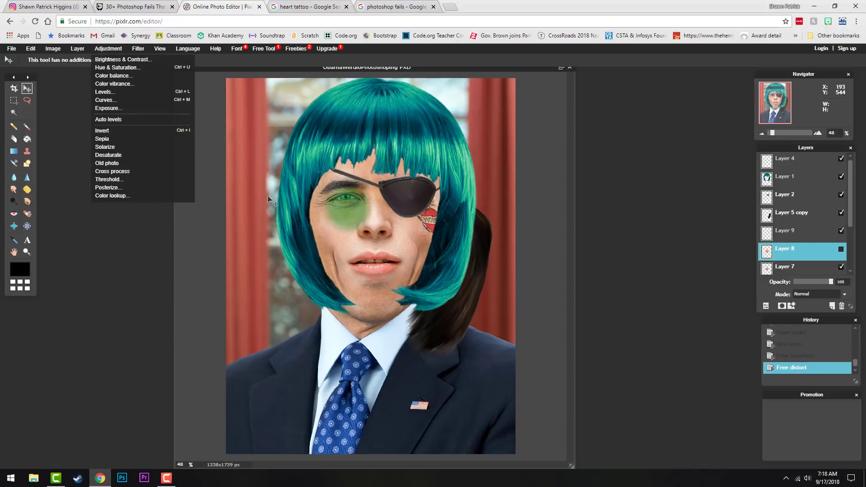
Start a PXD save, edit the file name and confirm the save settings.
click(10, 50)
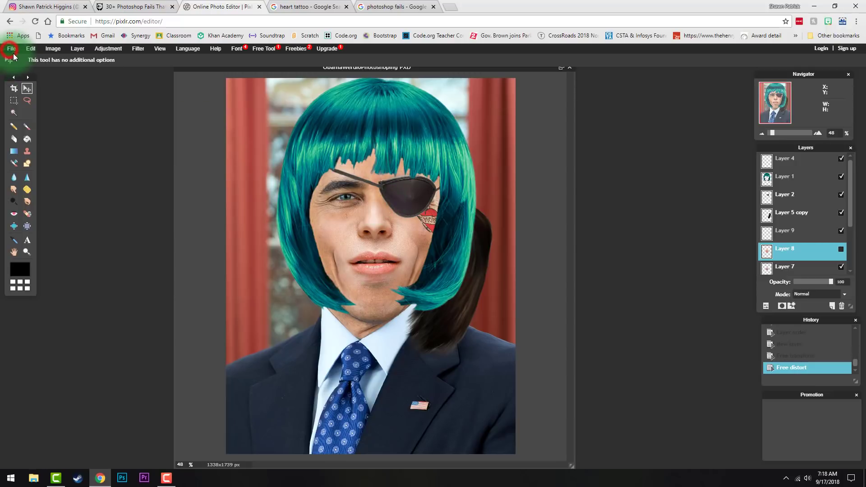
click(11, 50)
click(17, 86)
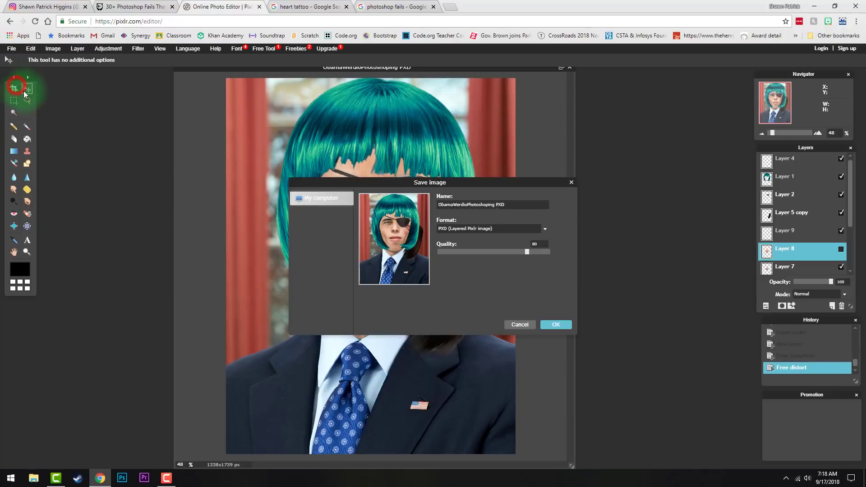
click(513, 204)
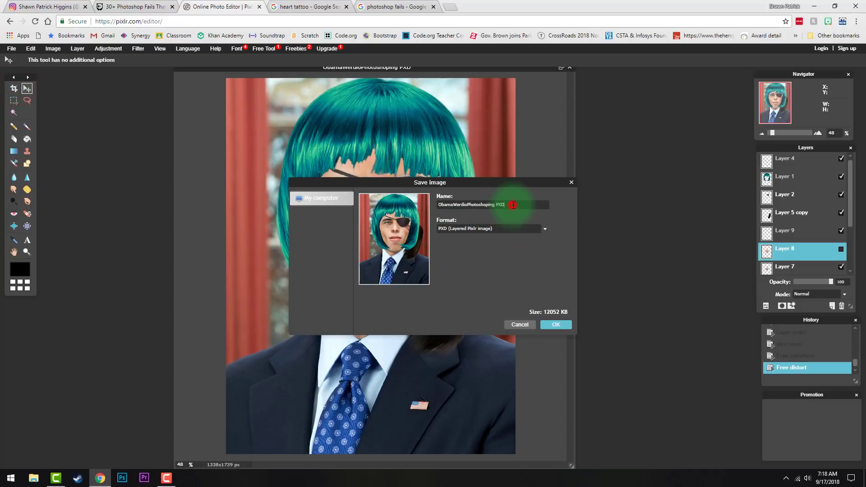
click(469, 201)
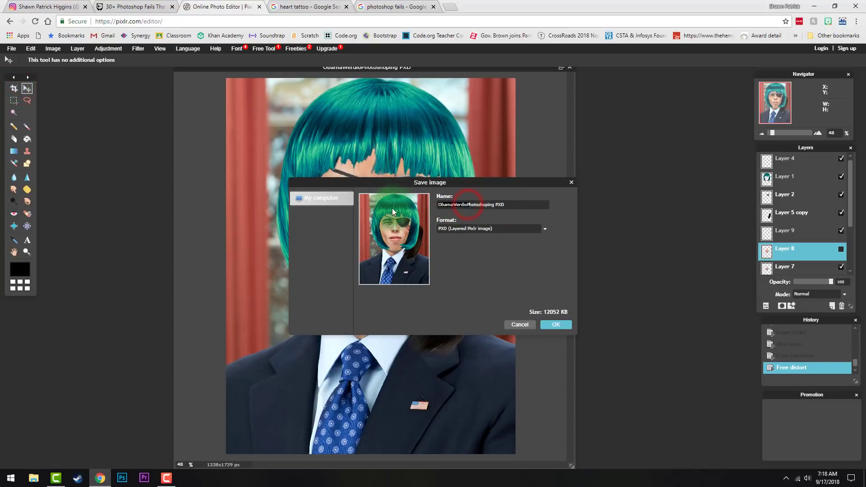
key(BackSpace)
key(BackSpace)
key(BackSpace)
key(BackSpace)
key(BackSpace)
key(BackSpace)
key(BackSpace)
key(BackSpace)
key(BackSpace)
key(BackSpace)
key(BackSpace)
key(BackSpace)
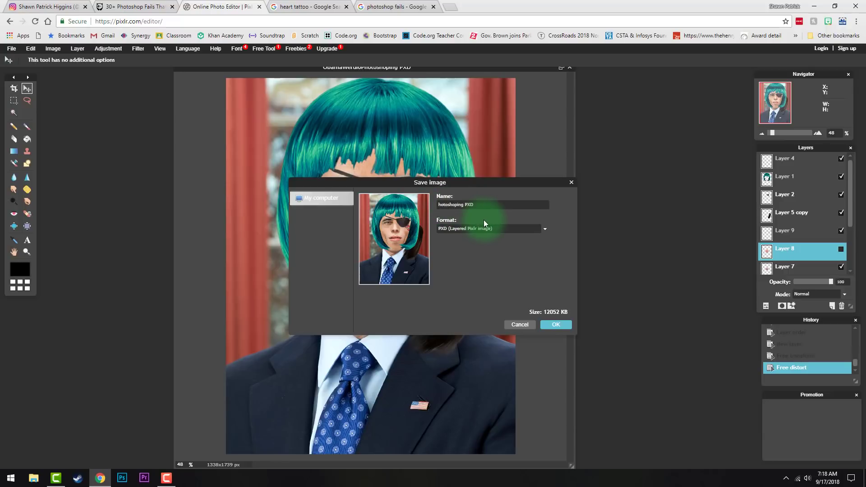
text(P)
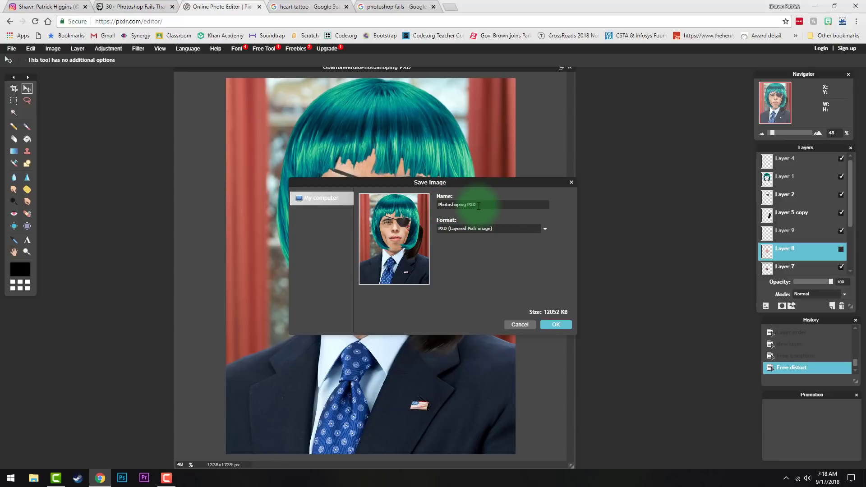
click(478, 205)
text(1)
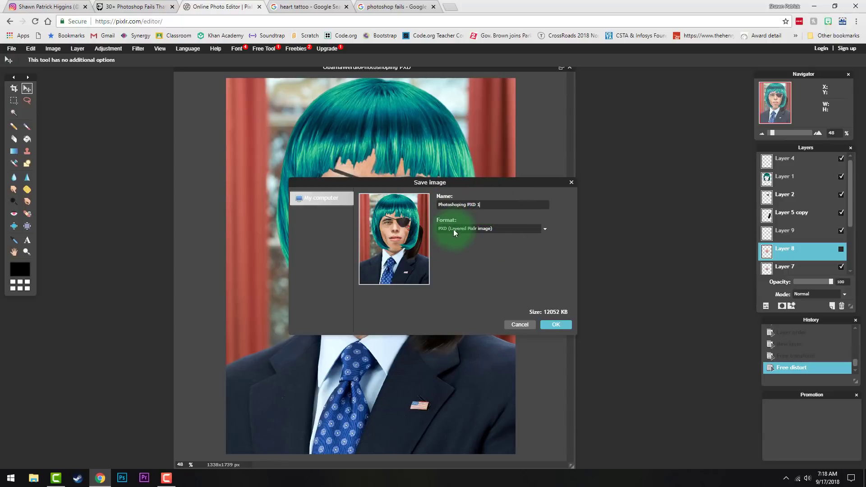
click(555, 324)
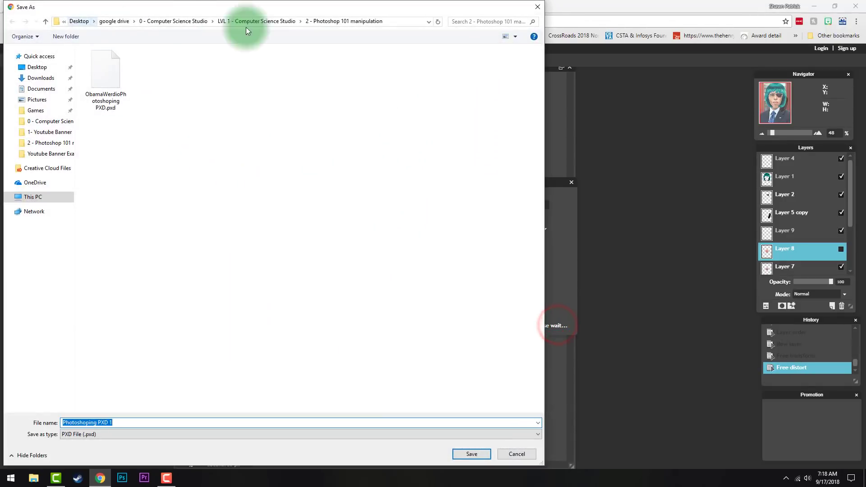
Save into 2 - Photoshop 101 manipulation, replacing ObamaWerdioPhotoshoping PXD.pxd.
click(136, 20)
click(136, 101)
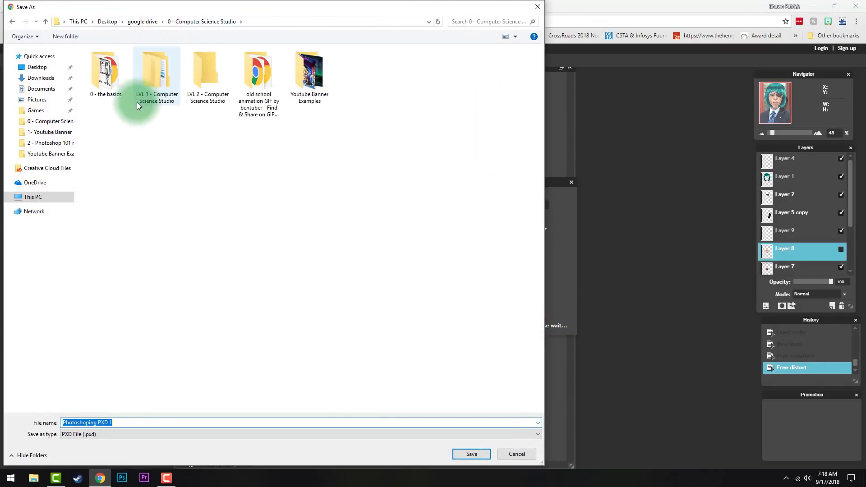
double_click(155, 77)
click(95, 73)
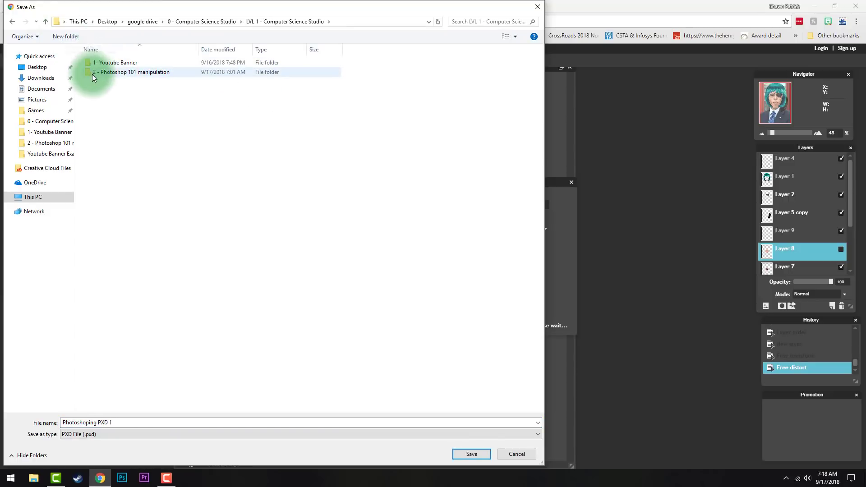
double_click(148, 73)
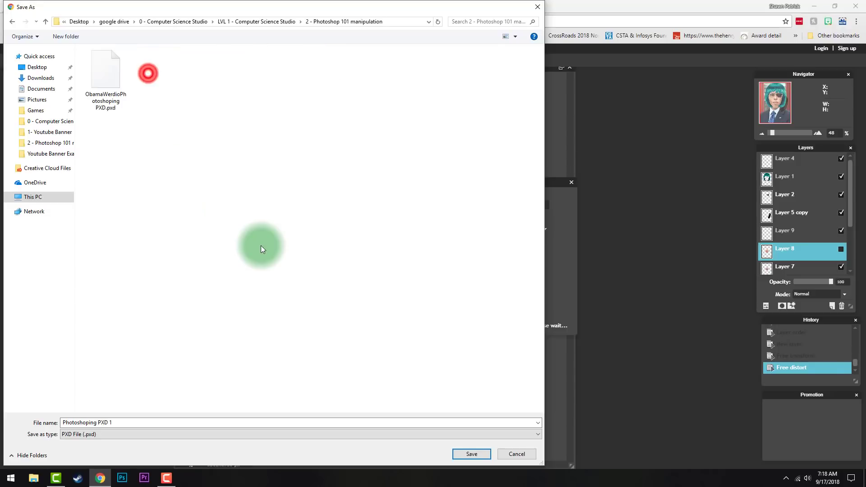
click(104, 64)
click(471, 453)
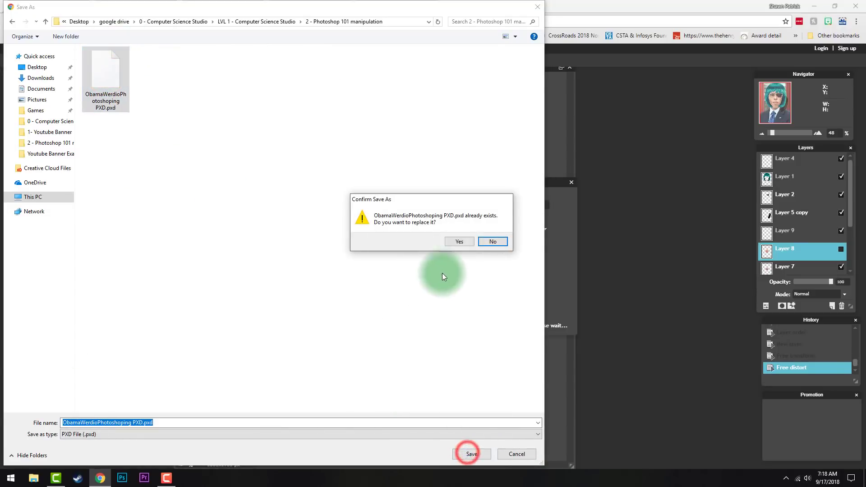
click(458, 241)
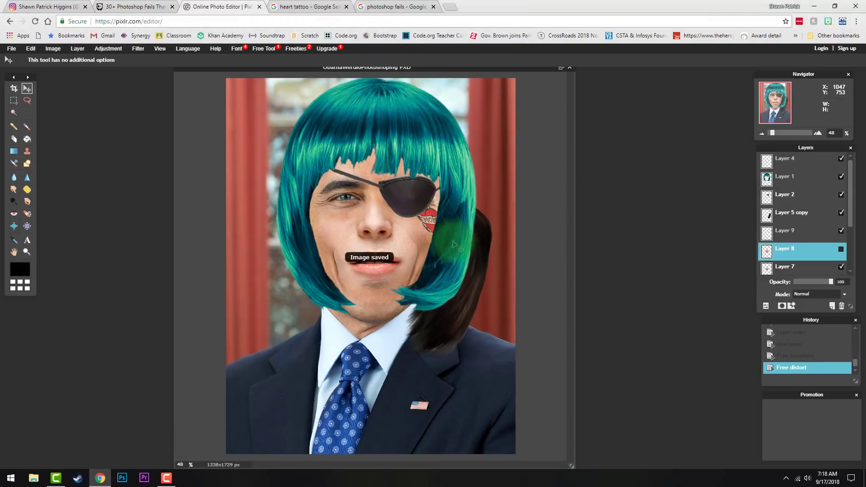
Save a full-quality PNG named ObamaWerdioPhotoshoping PXD into the same folder.
click(11, 48)
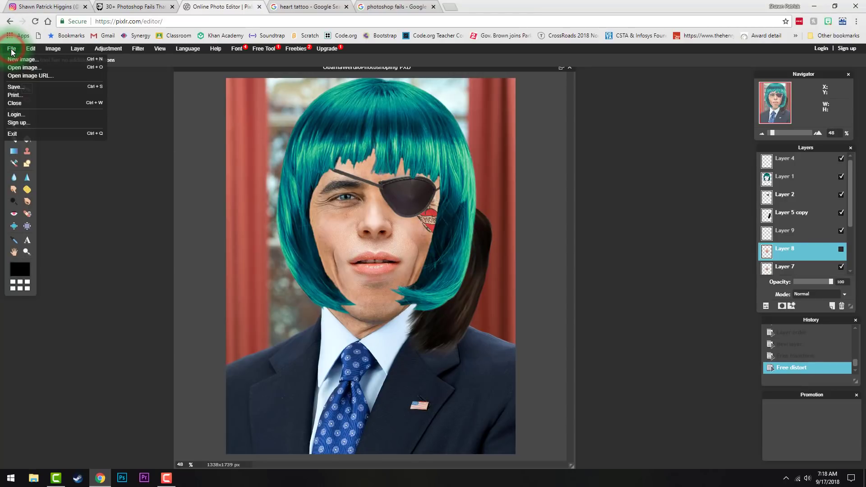
click(14, 87)
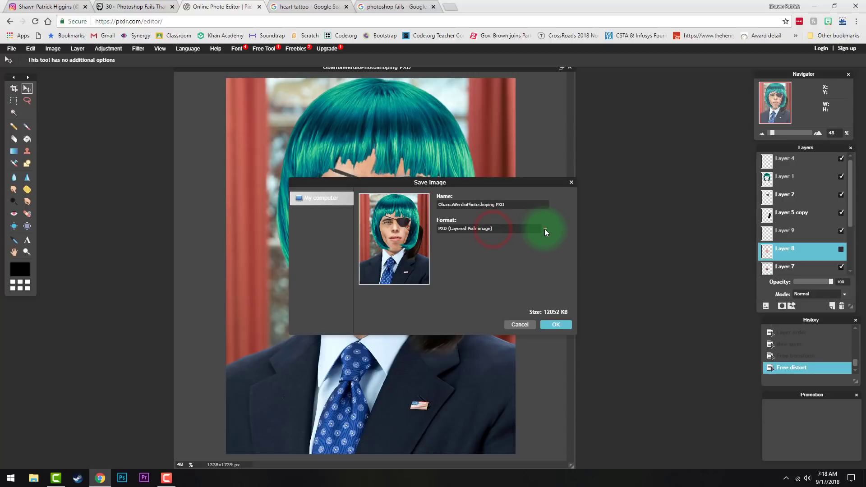
click(544, 229)
click(482, 247)
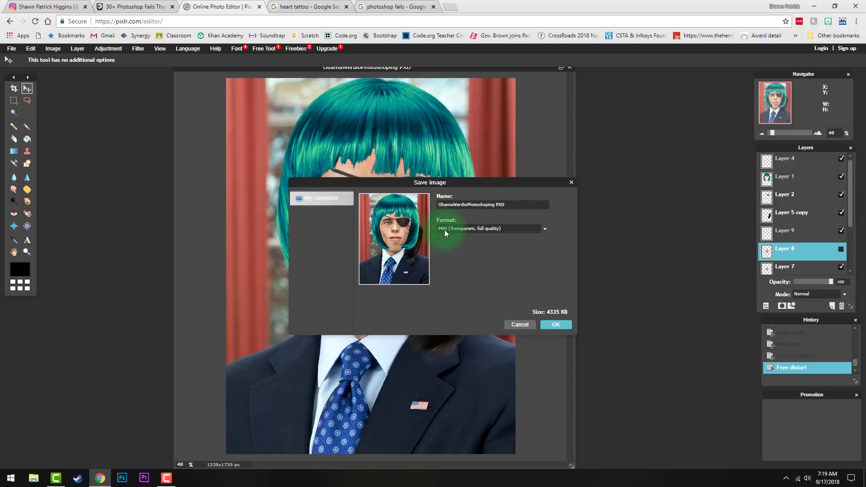
click(554, 325)
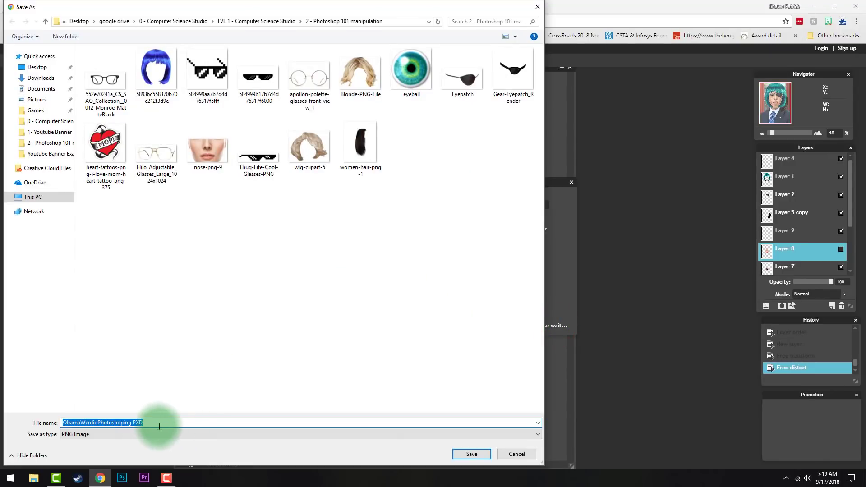
click(145, 423)
click(469, 455)
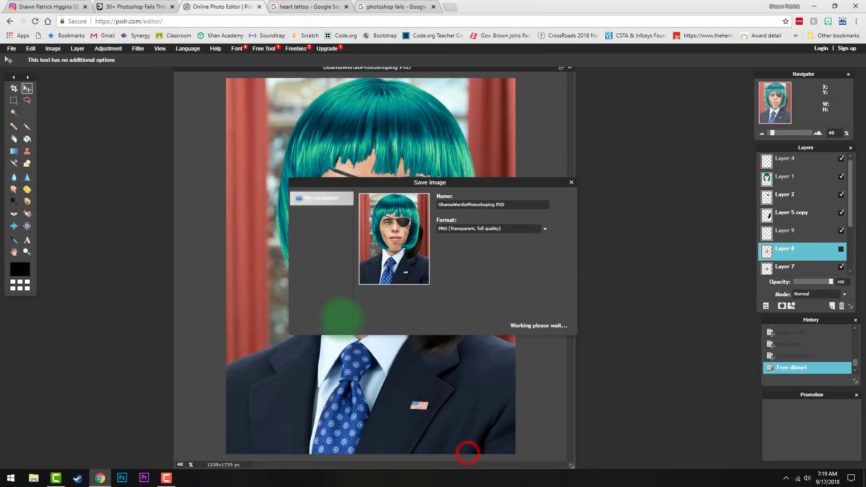